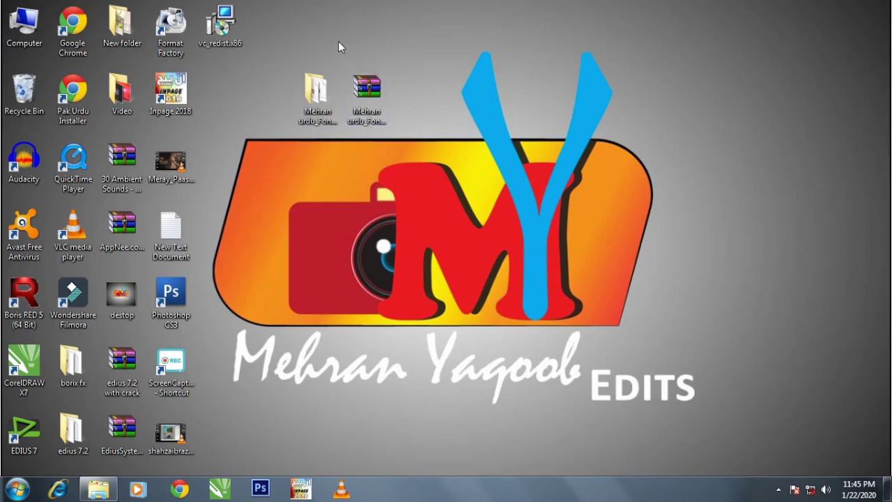
# - Check the Urdu font archive's properties, noting its 81.3 MB size
pyautogui.moveTo(338, 41); pyautogui.dragTo(405, 141)
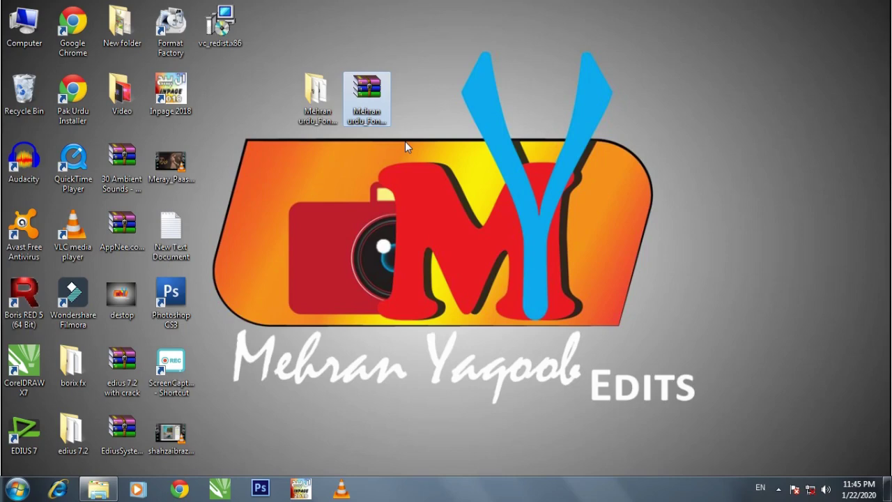
pyautogui.rightClick(407, 104)
pyautogui.rightClick(377, 95)
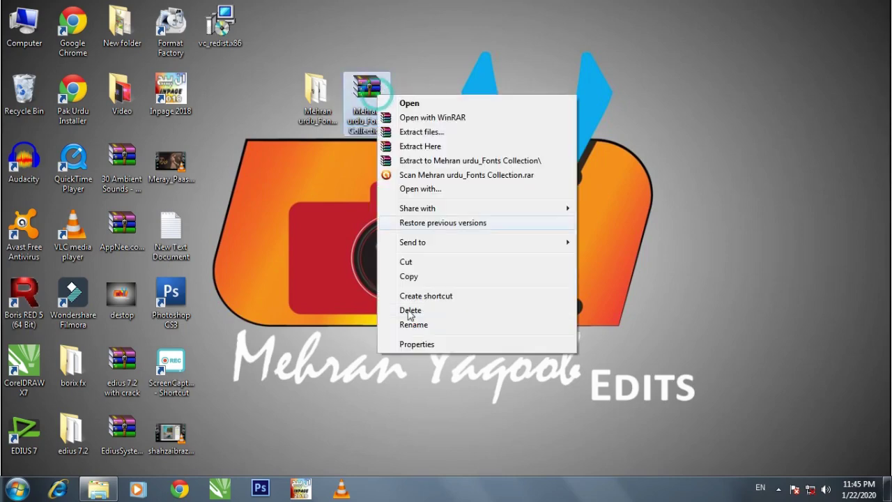
pyautogui.click(423, 344)
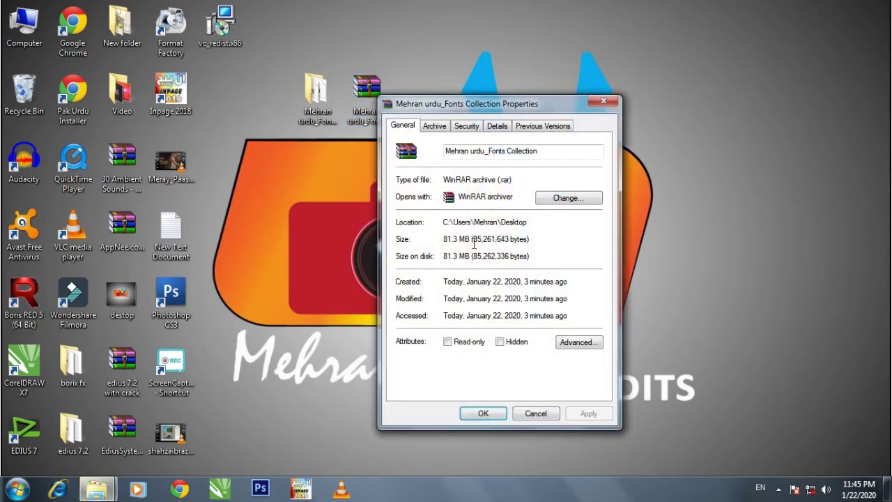
pyautogui.moveTo(468, 239); pyautogui.dragTo(444, 241)
pyautogui.click(485, 414)
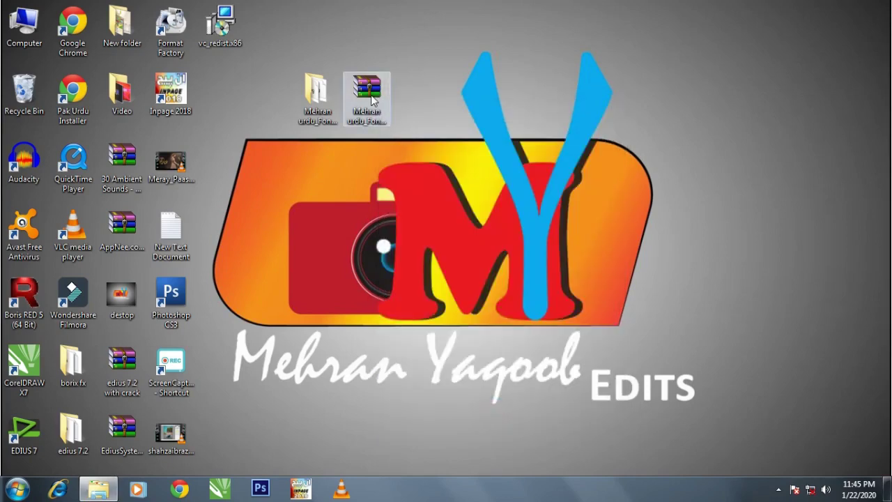
# - Open the Mehran urdu_Fonts Collection folder and select all 428 font files
pyautogui.doubleClick(372, 100)
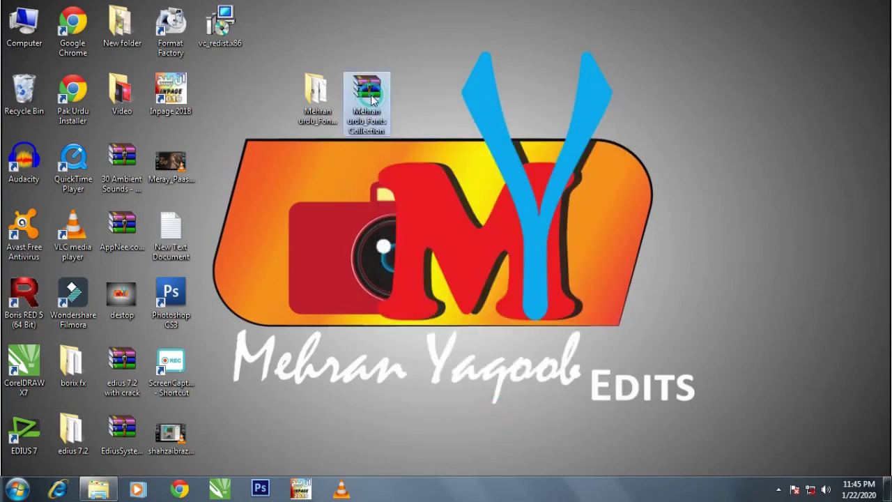
pyautogui.doubleClick(319, 97)
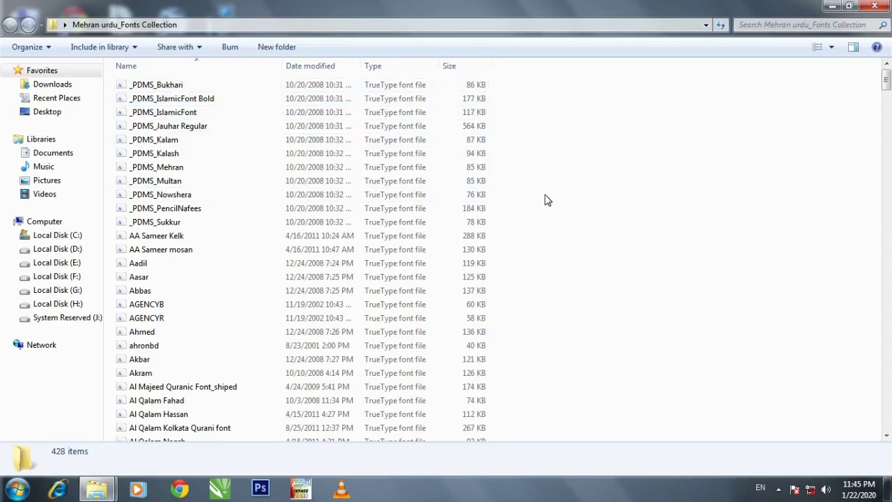
pyautogui.hotkey('ctrl', 'a')
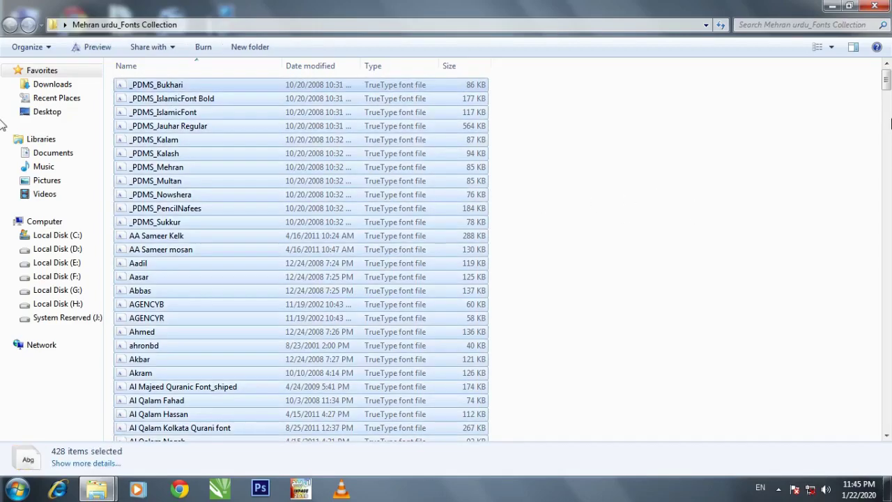
pyautogui.scroll(-10, 299, 258)
pyautogui.moveTo(886, 115); pyautogui.dragTo(886, 70)
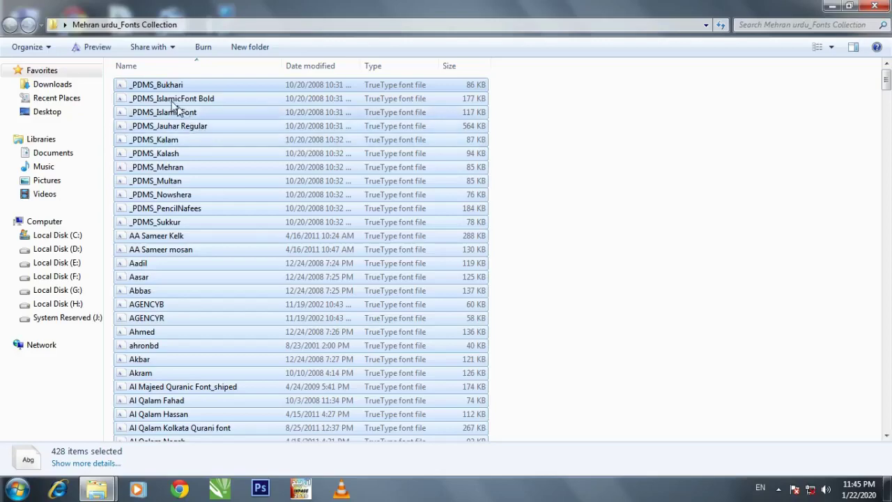
# - Install the selected fonts, replacing all duplicates and skipping invalid font files
pyautogui.rightClick(160, 88)
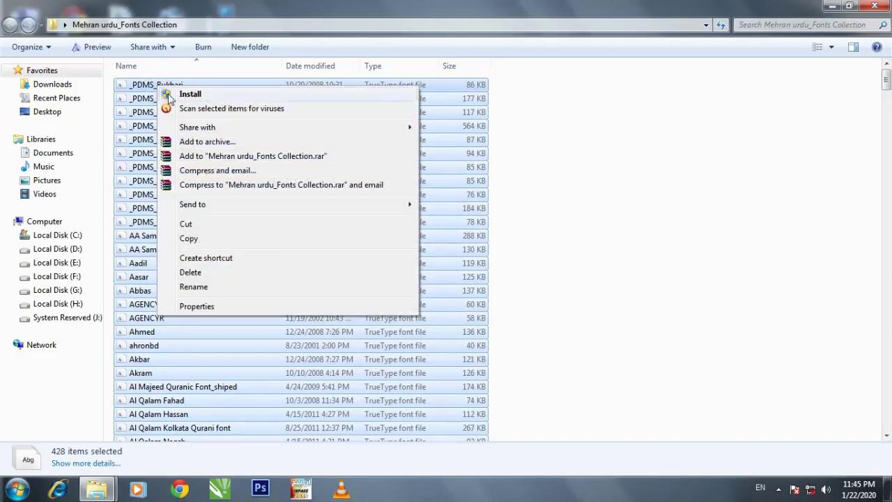
pyautogui.click(168, 96)
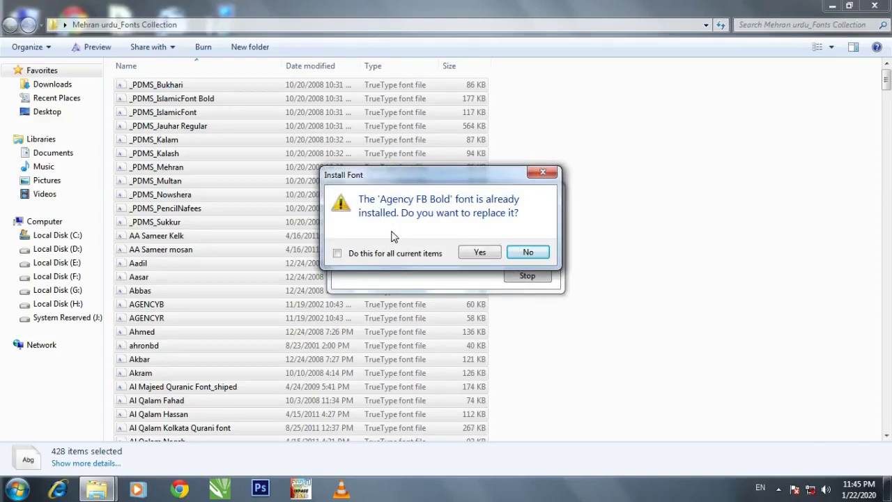
pyautogui.moveTo(404, 175)
pyautogui.mouseDown()
pyautogui.moveTo(475, 134)
pyautogui.moveTo(463, 67)
pyautogui.mouseUp()
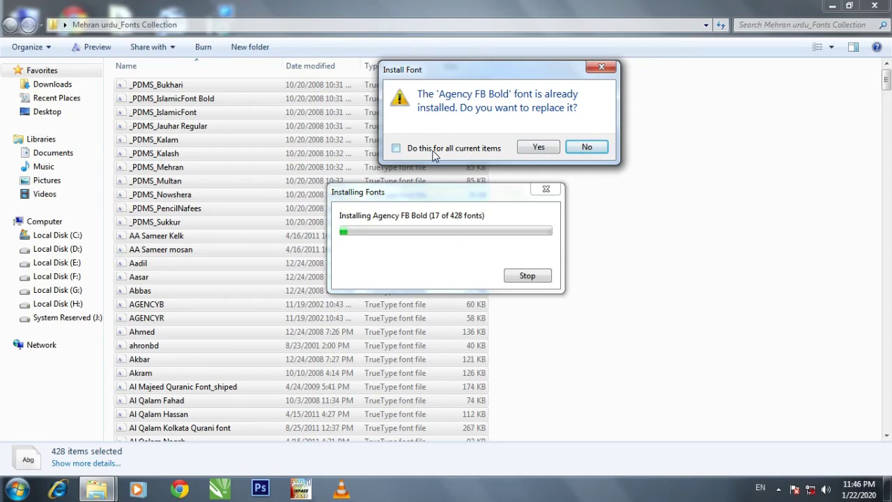
pyautogui.click(433, 150)
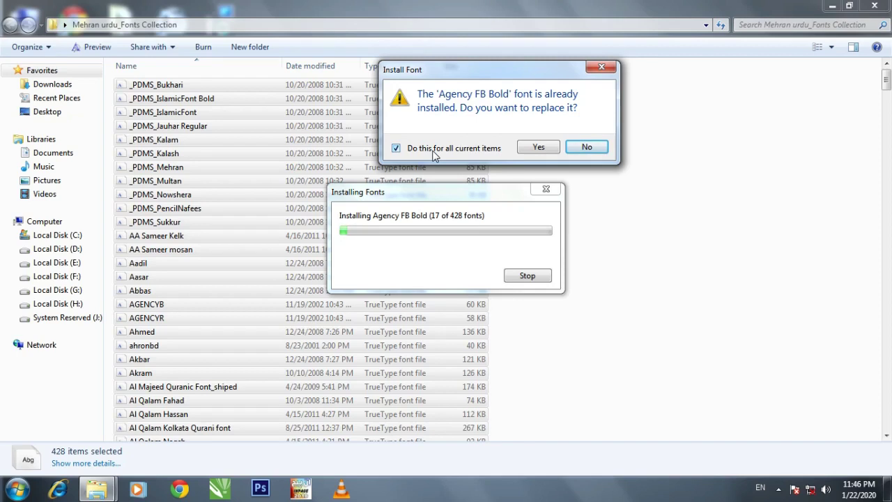
pyautogui.click(541, 148)
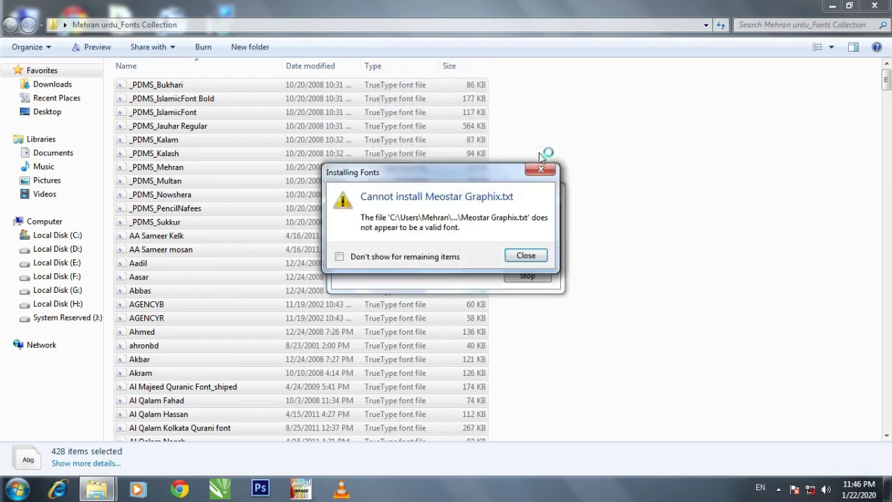
pyautogui.click(416, 257)
pyautogui.click(526, 256)
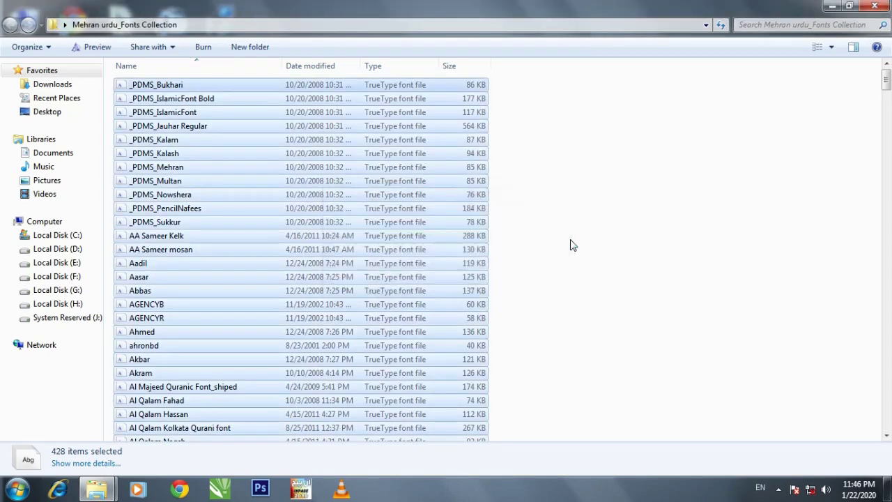
# - Close the font folder window and refresh the desktop
pyautogui.click(570, 245)
pyautogui.click(874, 5)
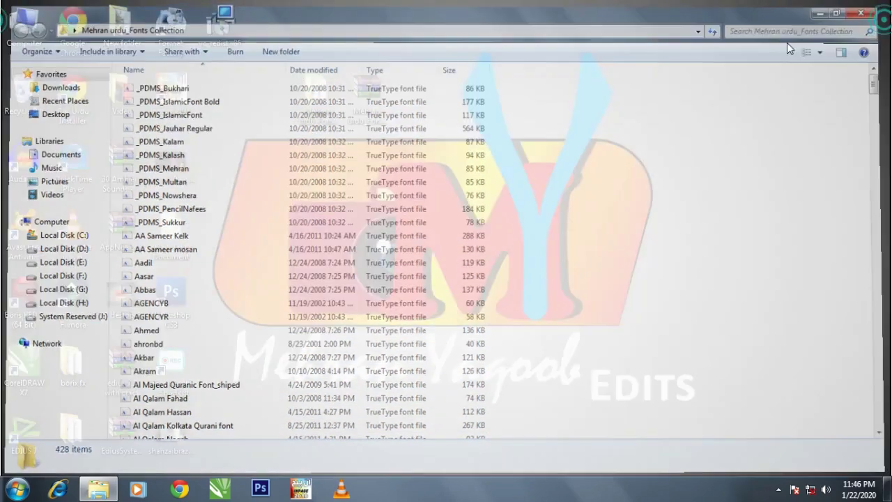
pyautogui.rightClick(444, 42)
pyautogui.click(480, 74)
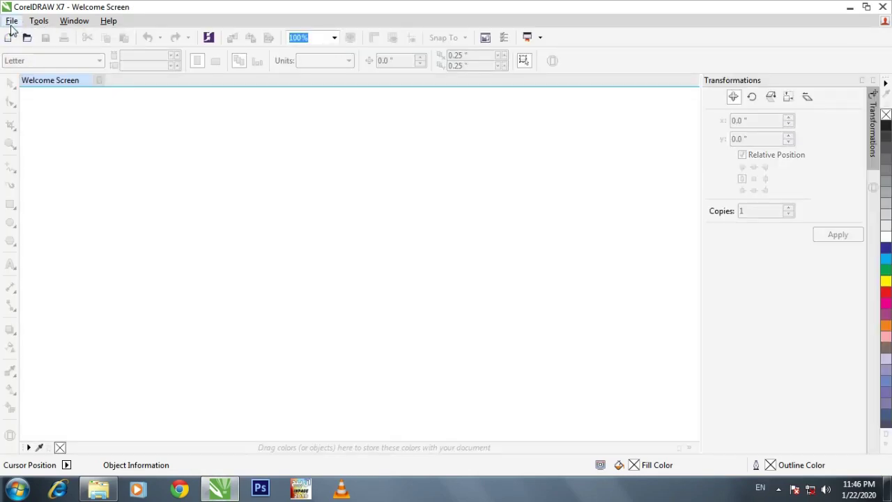
# - Create a new blank 12 × 6.5 inch document from File > New in CorelDRAW
pyautogui.click(12, 22)
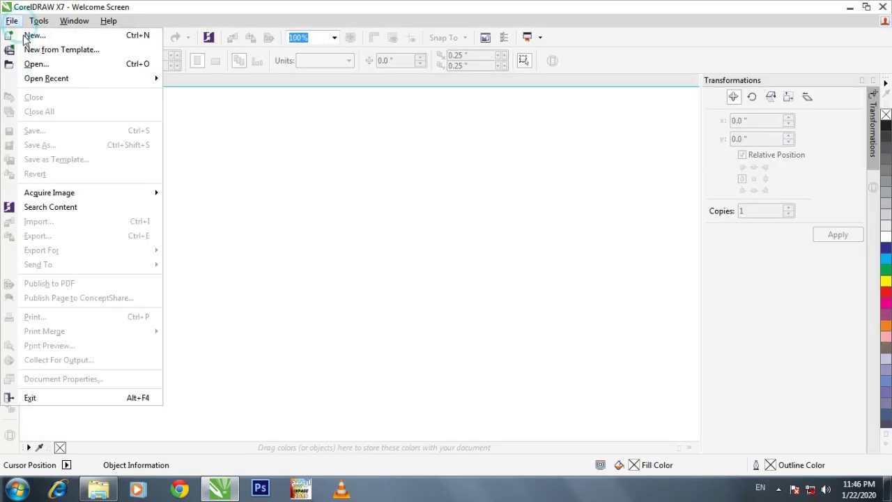
pyautogui.click(24, 33)
pyautogui.click(438, 375)
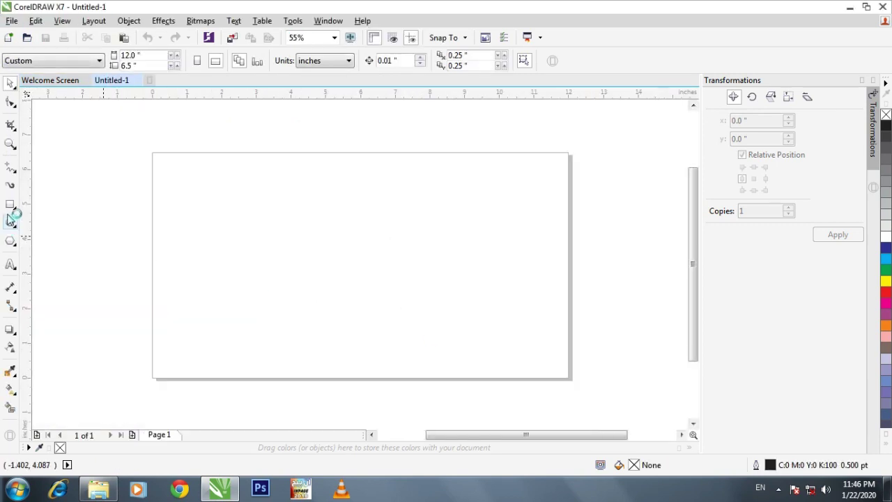
# - Type the greeting 'اسلام وعلیکم' with Urdu input as a text line near the page's top right
pyautogui.click(11, 264)
pyautogui.click(515, 204)
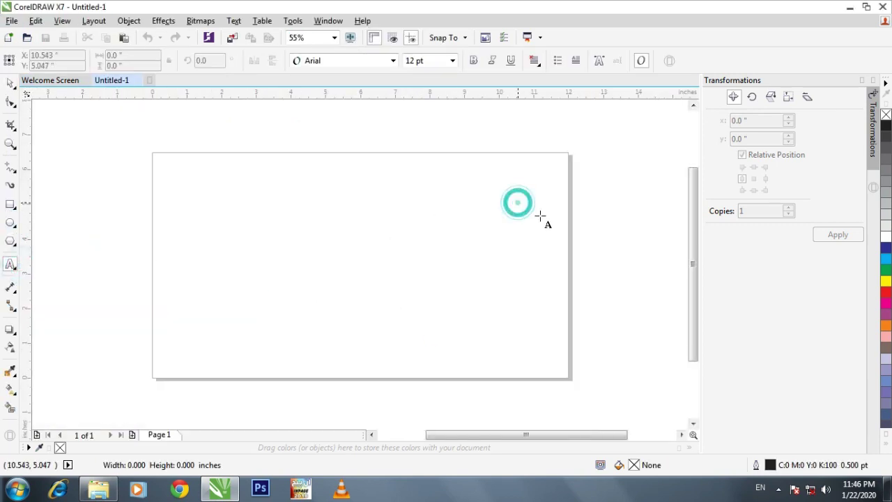
pyautogui.write('a')
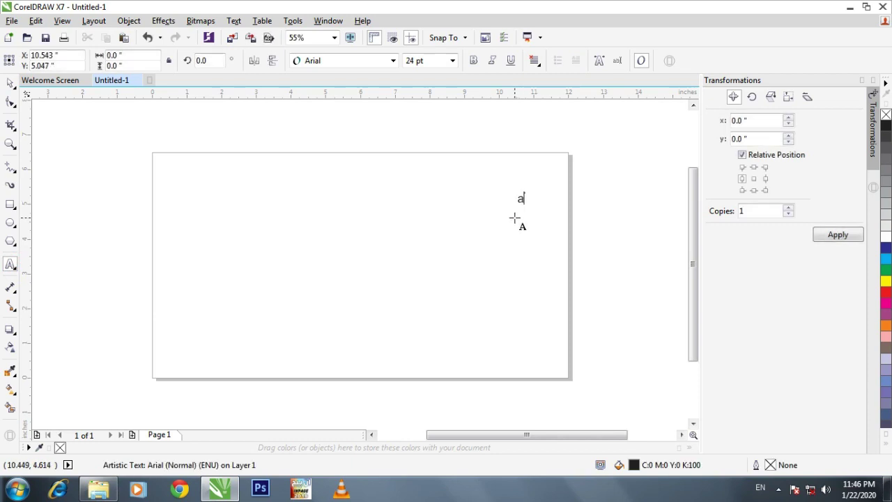
pyautogui.write('sl')
pyautogui.press('BackSpace')
pyautogui.press('BackSpace')
pyautogui.click(760, 488)
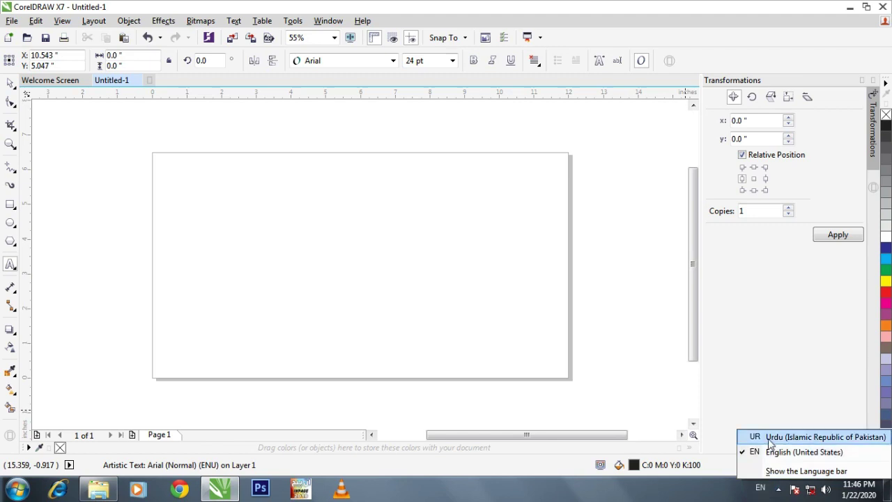
pyautogui.click(770, 438)
pyautogui.write('اس')
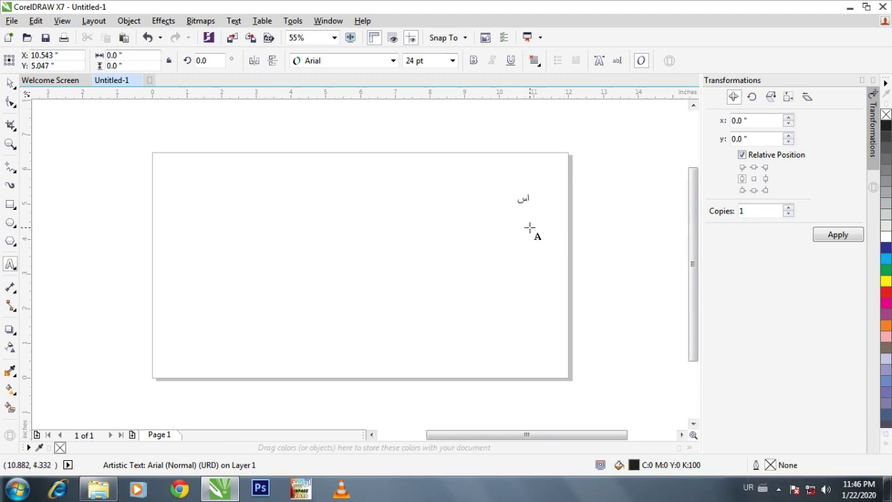
pyautogui.write('لام و')
pyautogui.write(' علی')
pyautogui.write('کم')
pyautogui.write('ا')
pyautogui.press('BackSpace')
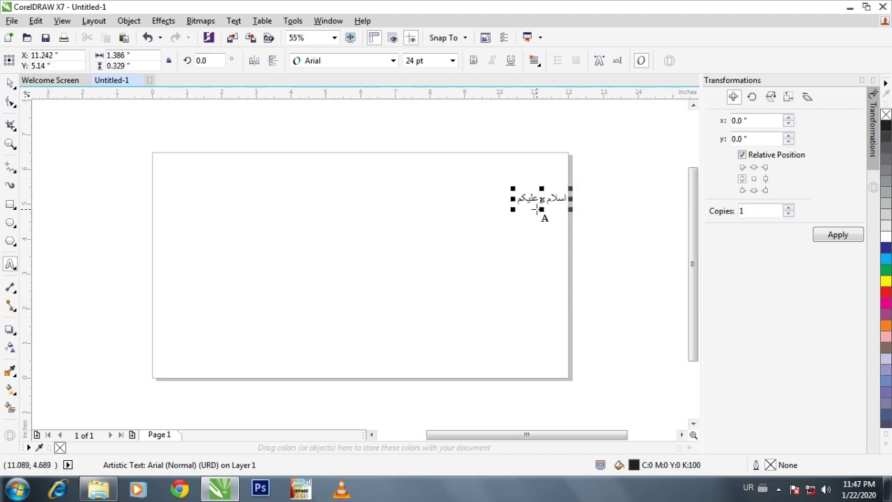
pyautogui.scroll(2, 538, 213)
pyautogui.hotkey('ctrl', 'space')
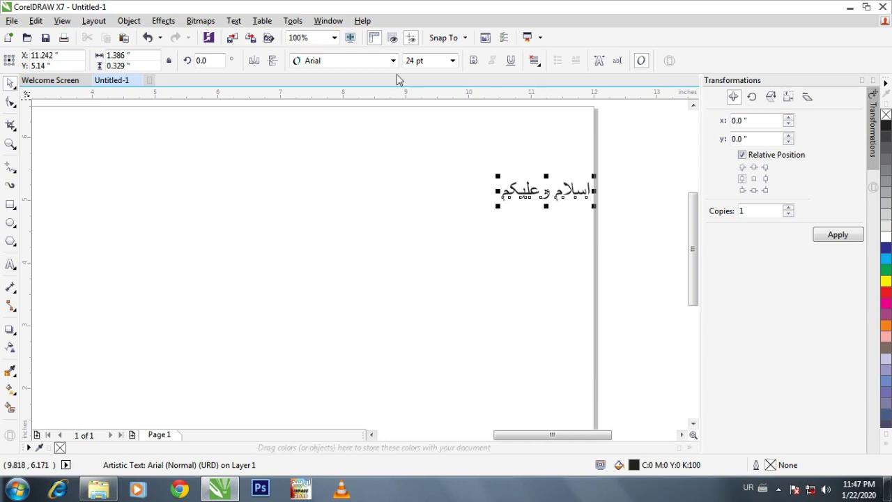
# - Apply Attari_Quran to the greeting, then begin previewing other fonts in the list
pyautogui.click(341, 62)
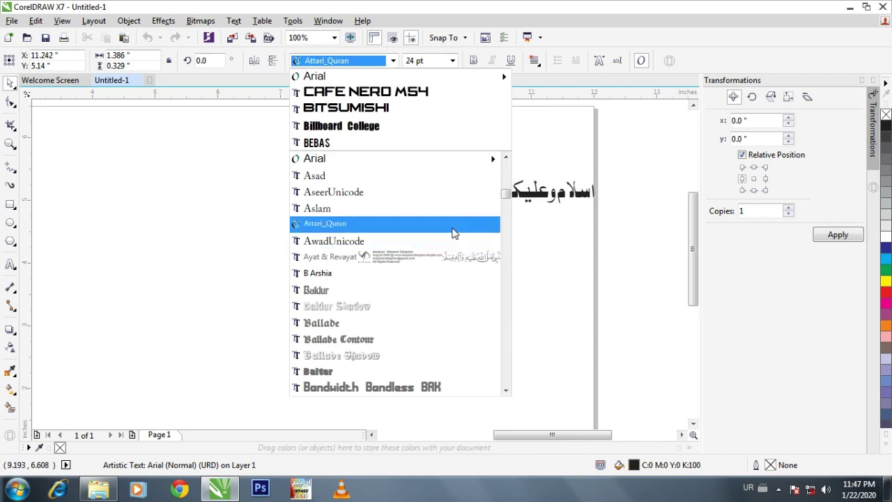
pyautogui.click(454, 225)
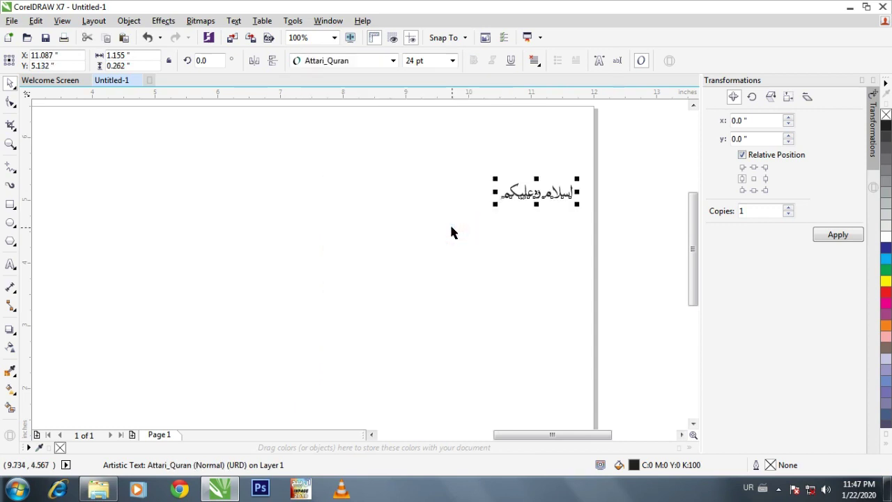
pyautogui.click(364, 62)
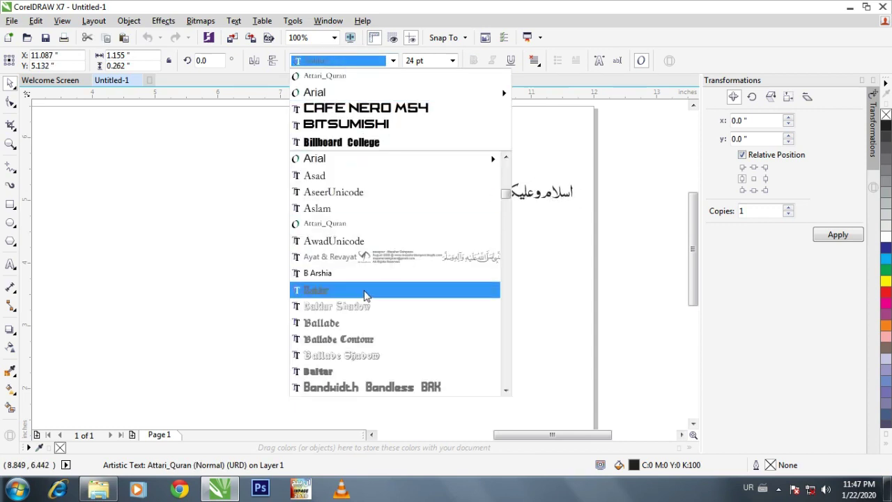
pyautogui.scroll(-2, 366, 296)
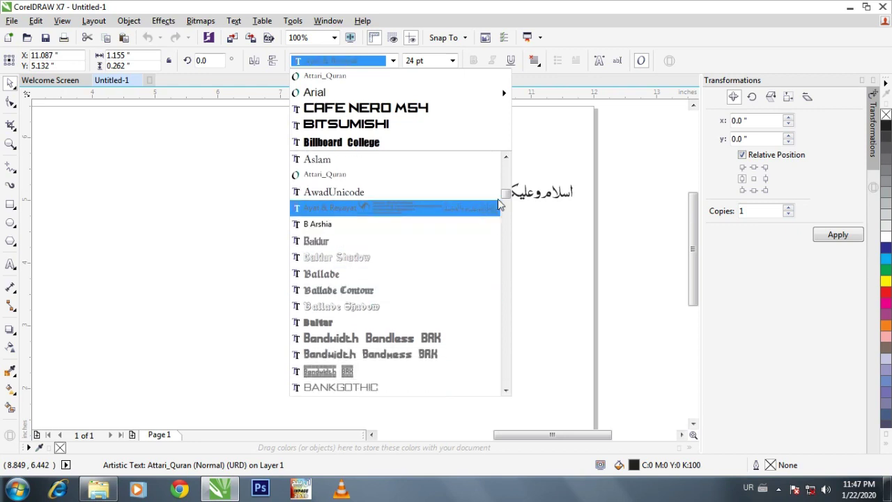
pyautogui.moveTo(501, 193); pyautogui.dragTo(509, 249)
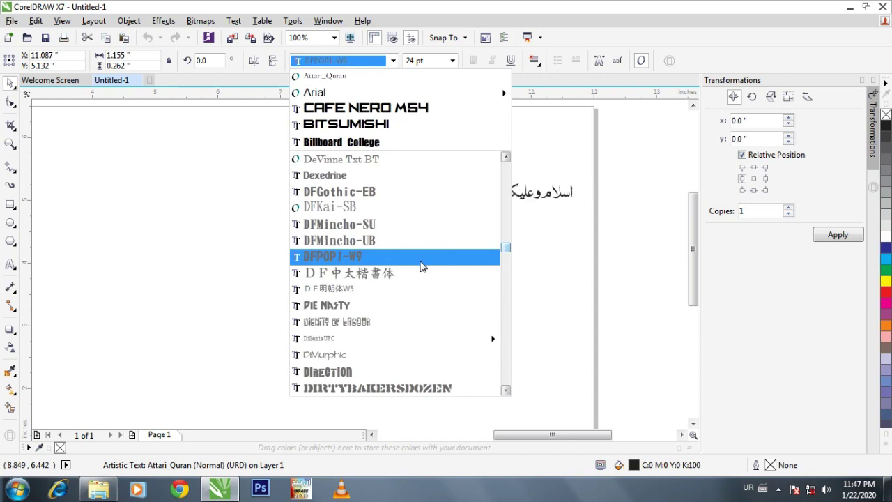
pyautogui.scroll(-1, 421, 267)
pyautogui.scroll(-1, 421, 277)
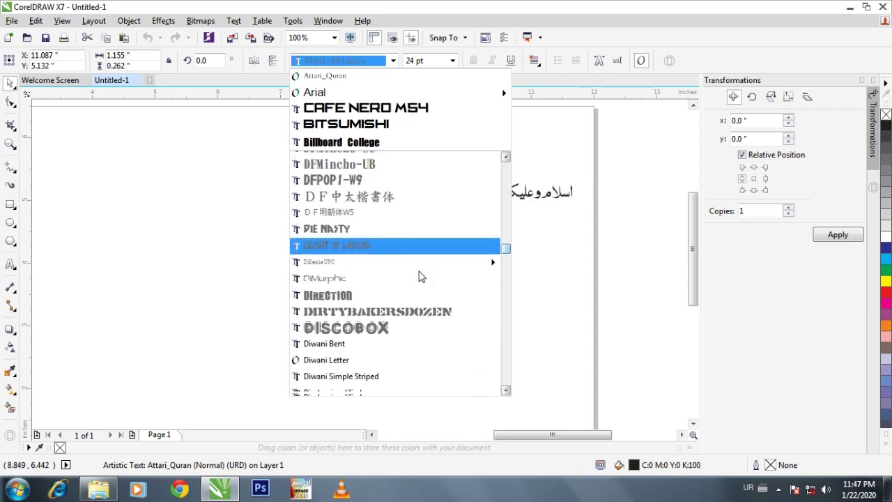
pyautogui.scroll(-1, 421, 276)
pyautogui.scroll(-1, 421, 276)
pyautogui.scroll(-4, 421, 277)
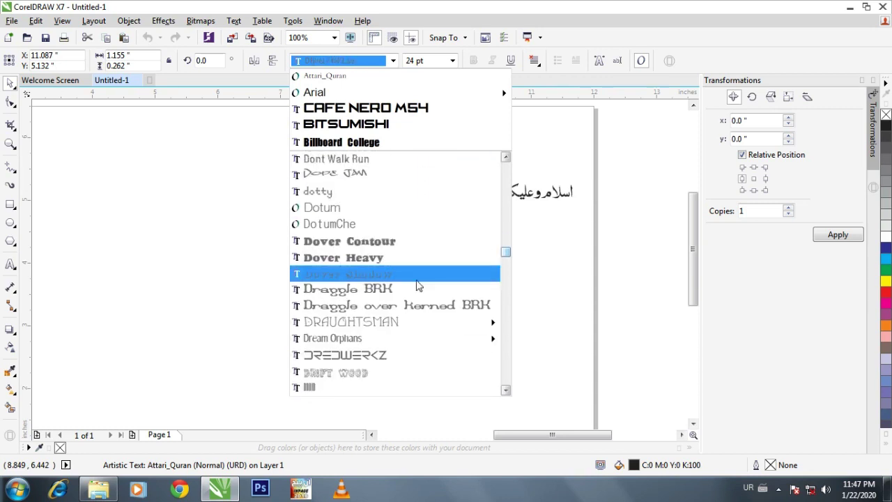
pyautogui.scroll(-3, 418, 284)
pyautogui.scroll(-1, 418, 284)
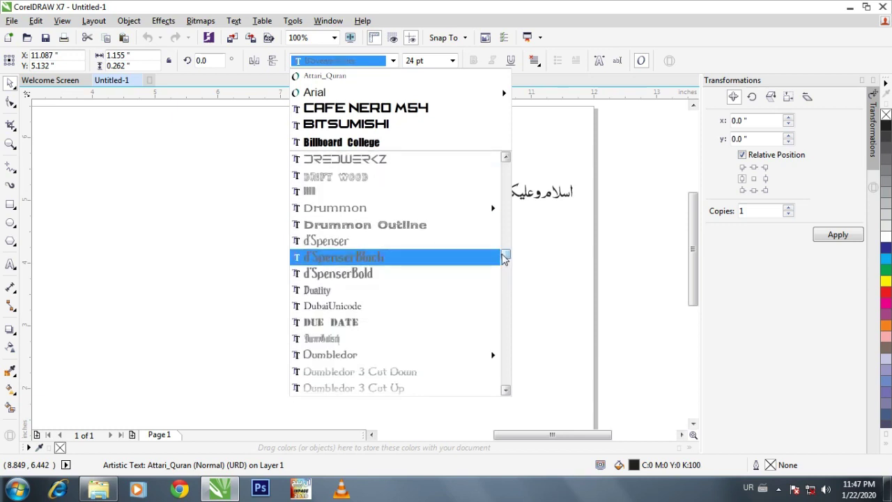
pyautogui.moveTo(505, 256); pyautogui.dragTo(506, 294)
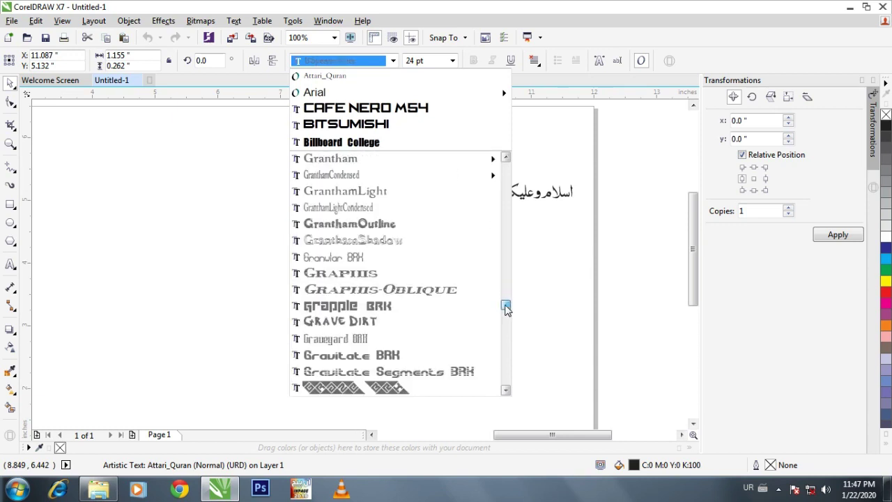
pyautogui.moveTo(507, 306); pyautogui.dragTo(506, 329)
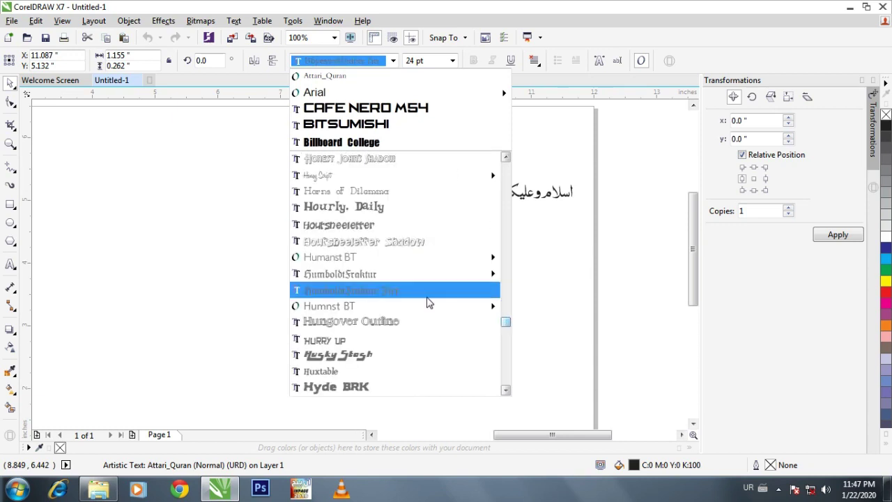
# - Scroll the font list past KacstNaskh, KalamUnicode and Kaneez down to Lakht Unicode
pyautogui.scroll(-1, 426, 303)
pyautogui.scroll(-1, 418, 321)
pyautogui.scroll(-2, 411, 339)
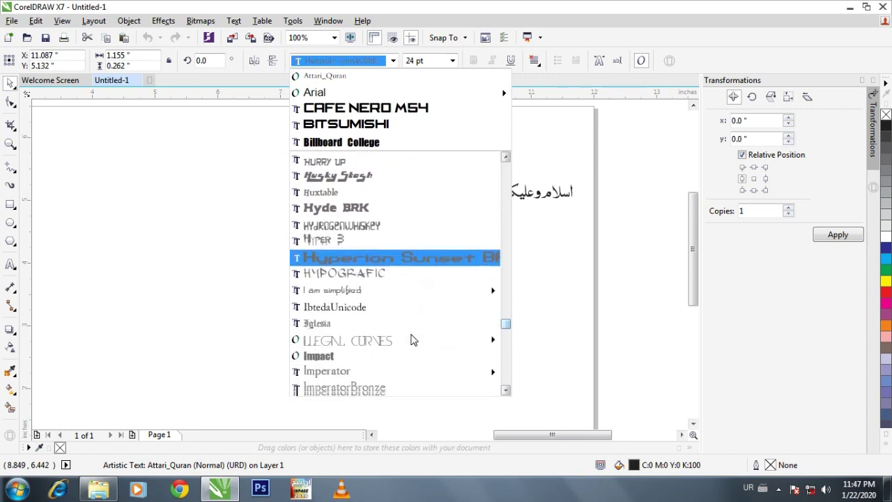
pyautogui.scroll(-1, 411, 340)
pyautogui.scroll(-1, 411, 338)
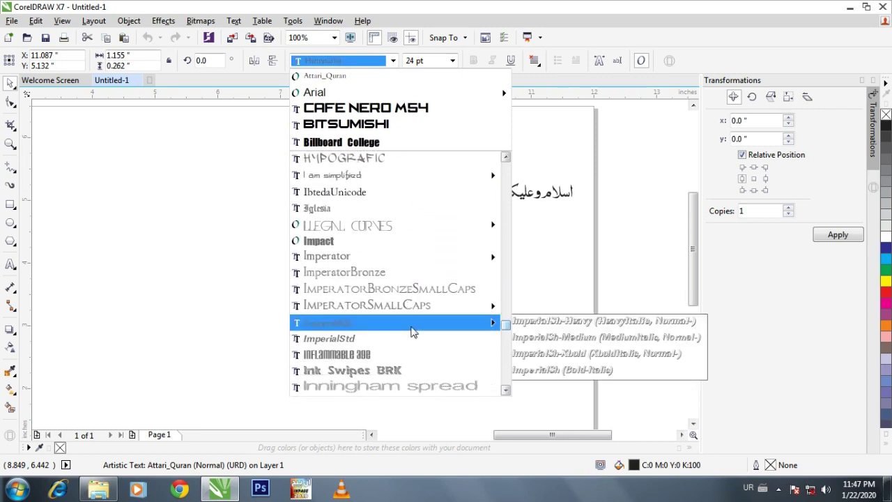
pyautogui.scroll(-1, 411, 332)
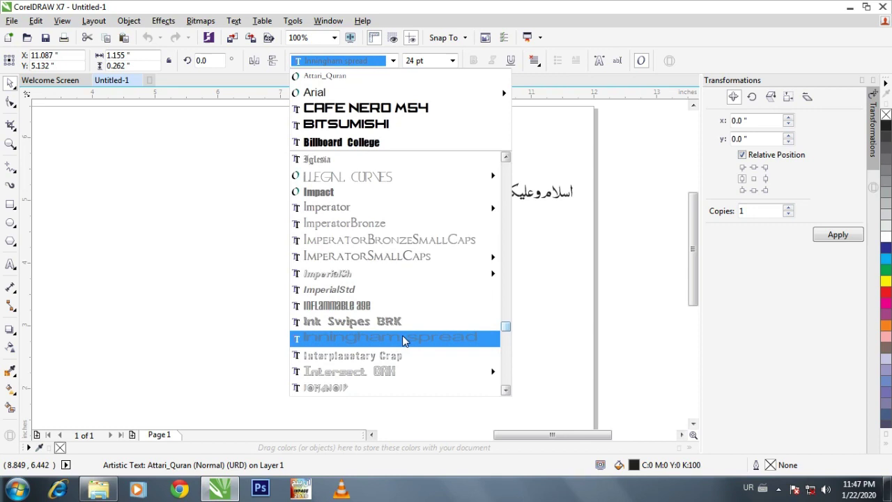
pyautogui.scroll(-2, 403, 339)
pyautogui.scroll(-2, 401, 335)
pyautogui.scroll(-3, 398, 324)
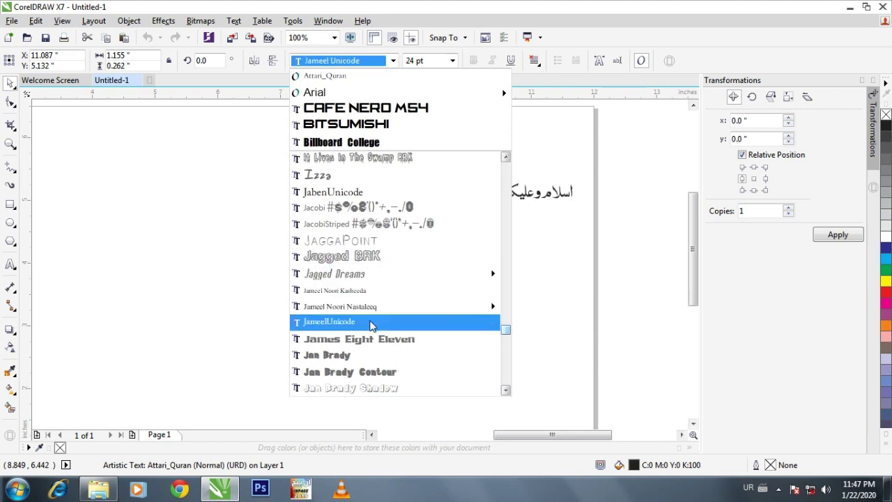
pyautogui.scroll(-1, 371, 321)
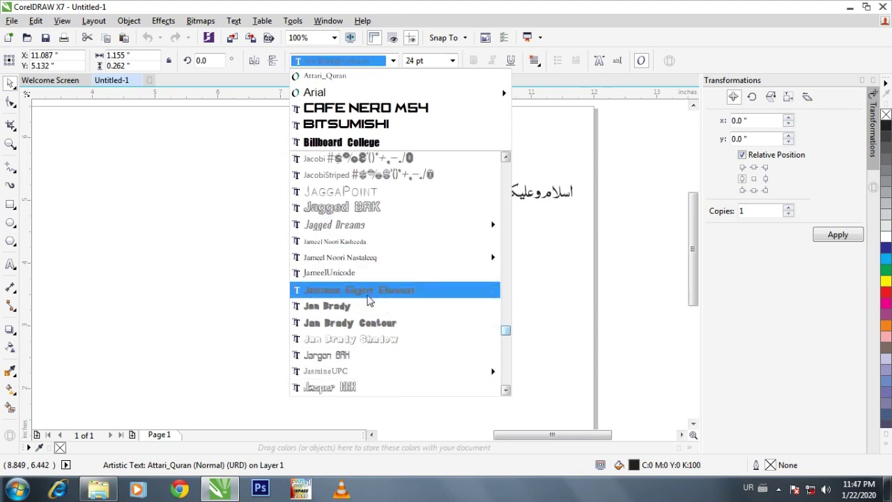
pyautogui.scroll(-1, 369, 300)
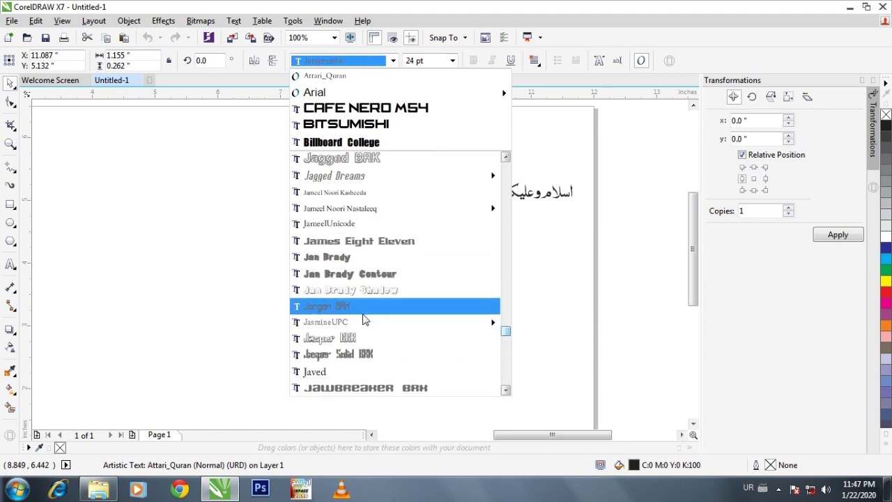
pyautogui.scroll(-2, 364, 317)
pyautogui.scroll(-2, 364, 307)
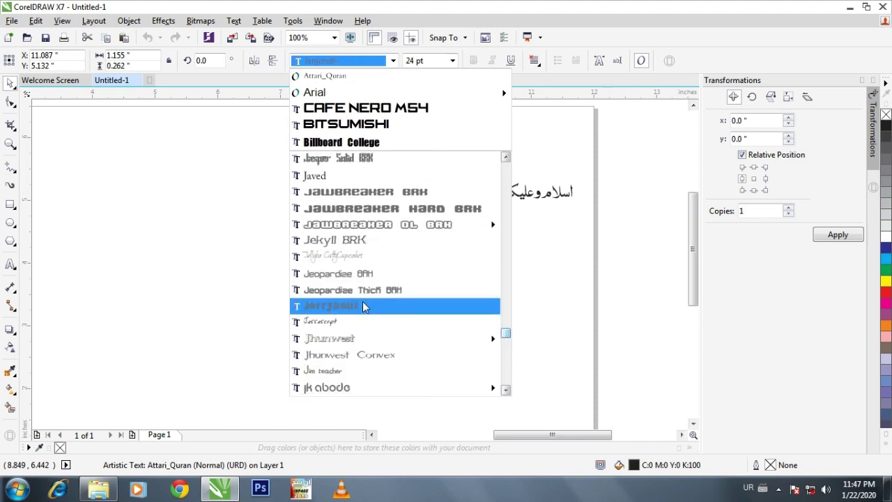
pyautogui.scroll(-2, 364, 307)
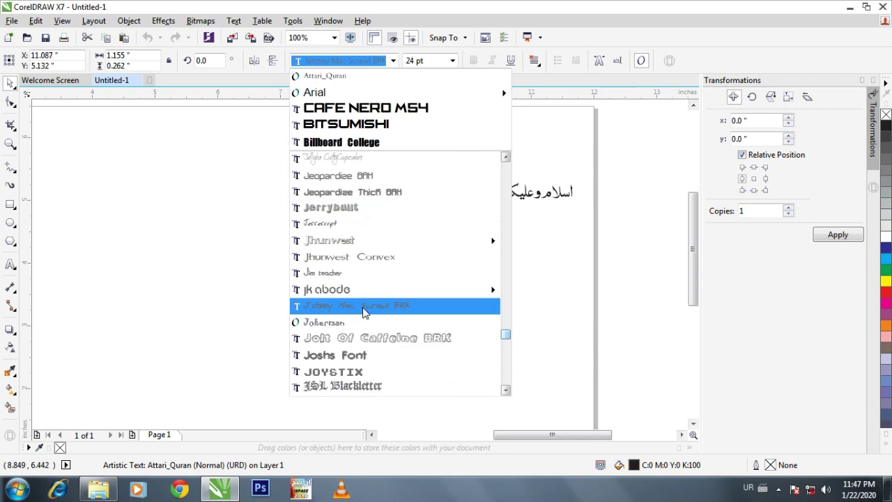
pyautogui.scroll(-1, 364, 312)
pyautogui.scroll(-4, 362, 299)
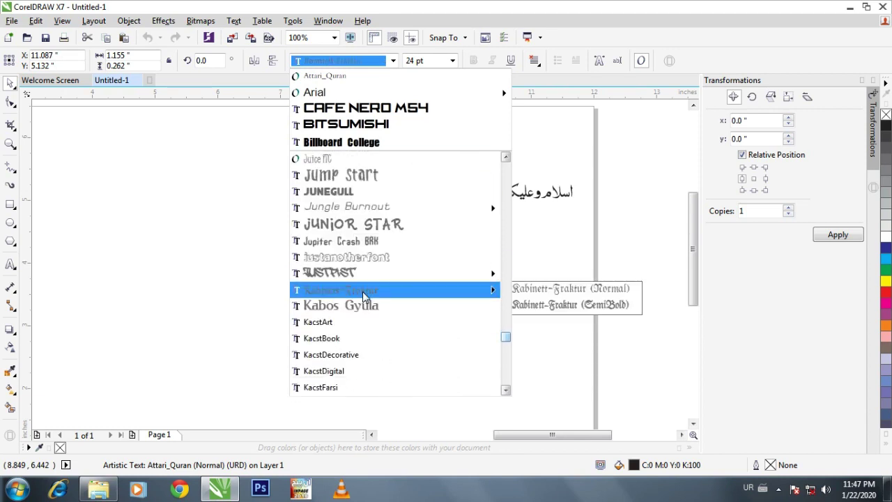
pyautogui.scroll(-3, 362, 296)
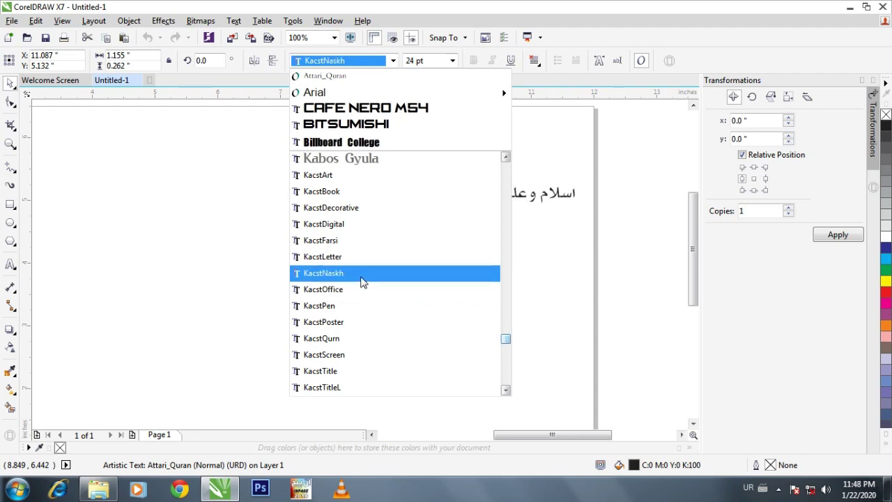
pyautogui.scroll(-2, 362, 281)
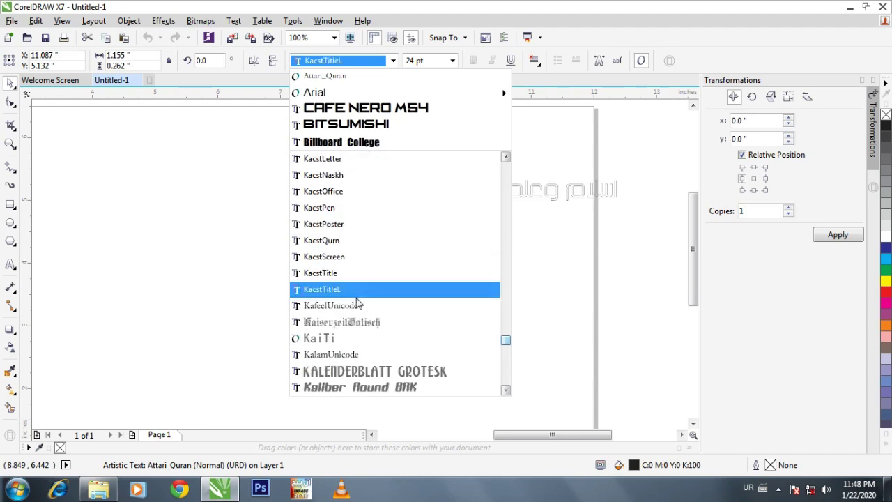
pyautogui.scroll(-1, 357, 300)
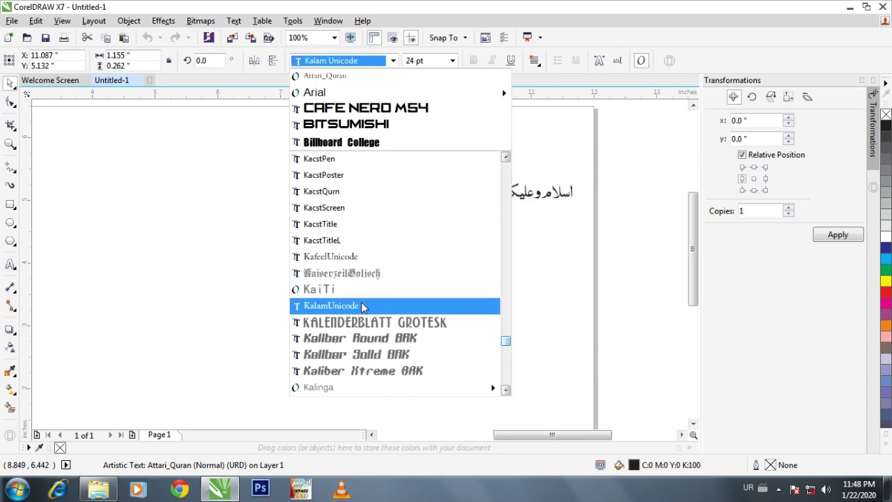
pyautogui.scroll(-1, 362, 306)
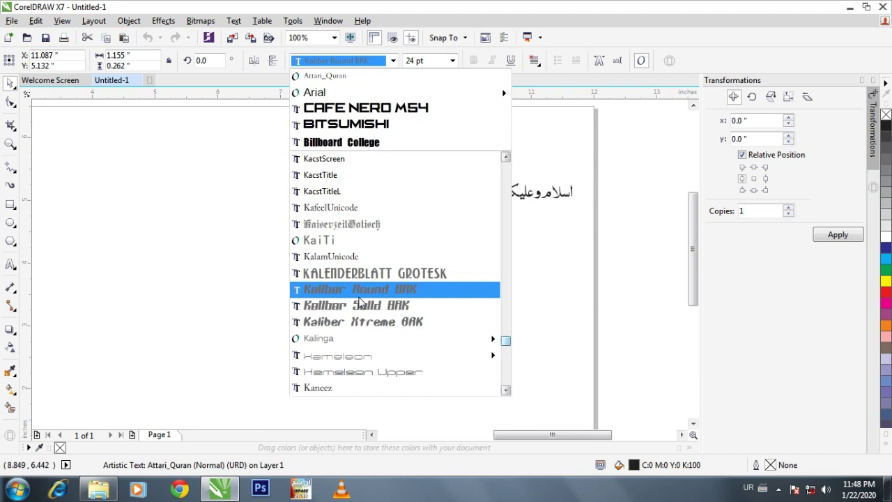
pyautogui.scroll(-1, 361, 301)
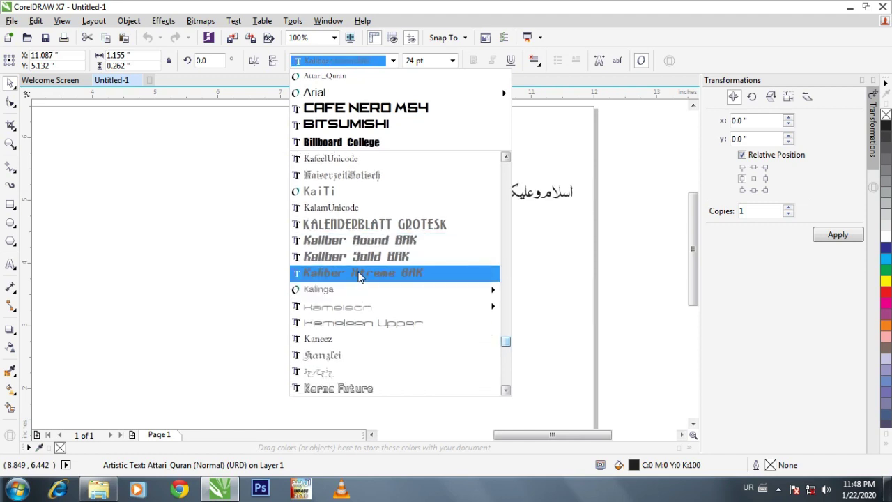
pyautogui.scroll(-1, 361, 276)
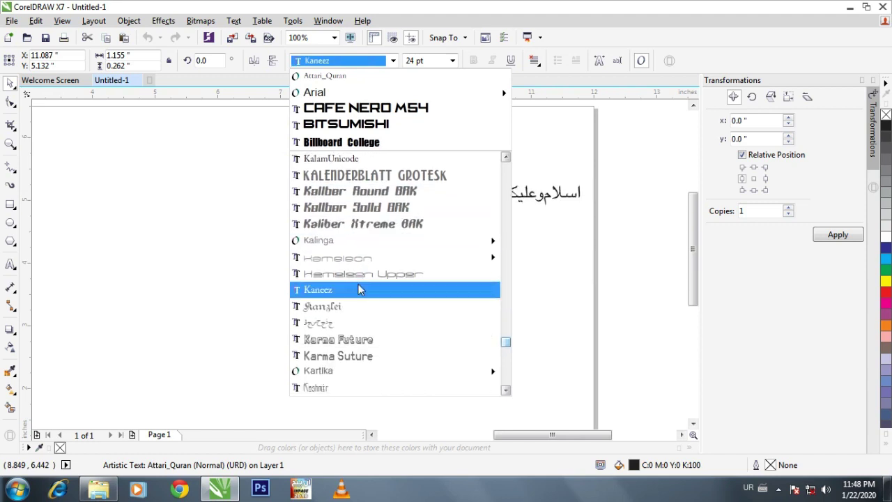
pyautogui.scroll(-1, 361, 289)
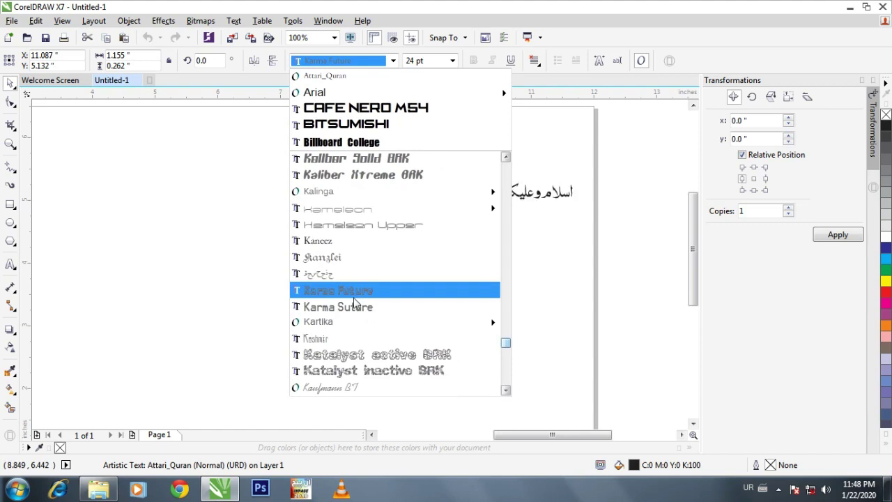
pyautogui.scroll(-1, 356, 304)
pyautogui.scroll(-1, 355, 309)
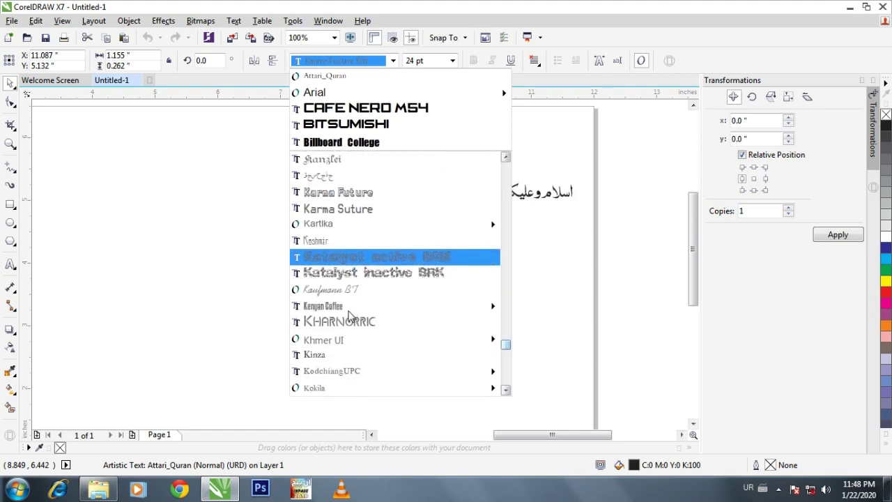
pyautogui.scroll(-1, 352, 321)
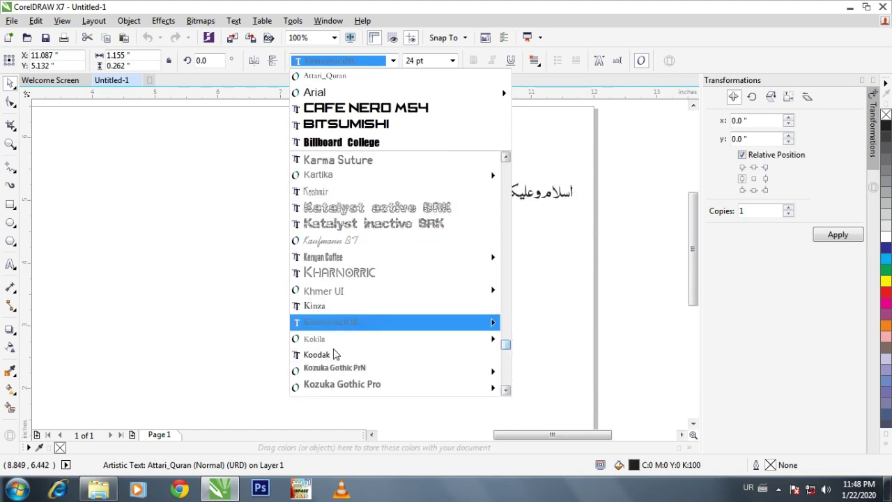
pyautogui.scroll(-3, 334, 353)
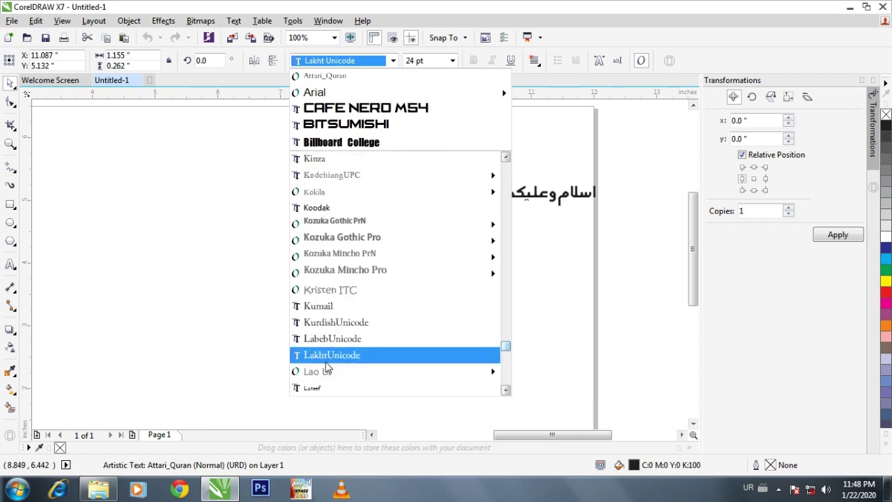
# - Set the greeting in Lakht Unicode and move it higher up the page
pyautogui.click(326, 362)
pyautogui.moveTo(544, 193); pyautogui.dragTo(482, 156)
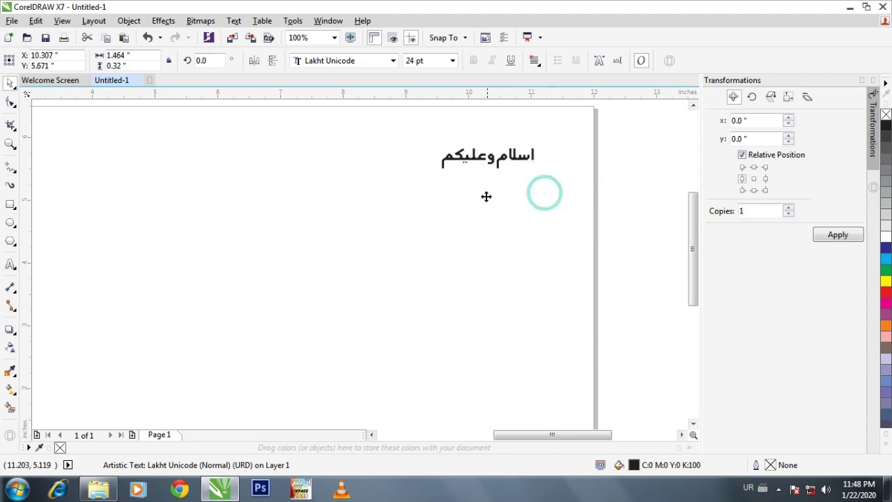
pyautogui.click(484, 211)
# - Type the Urdu line 'میرا چینل لازمی سبسکرائب کریں' below the greeting and select it
pyautogui.click(19, 260)
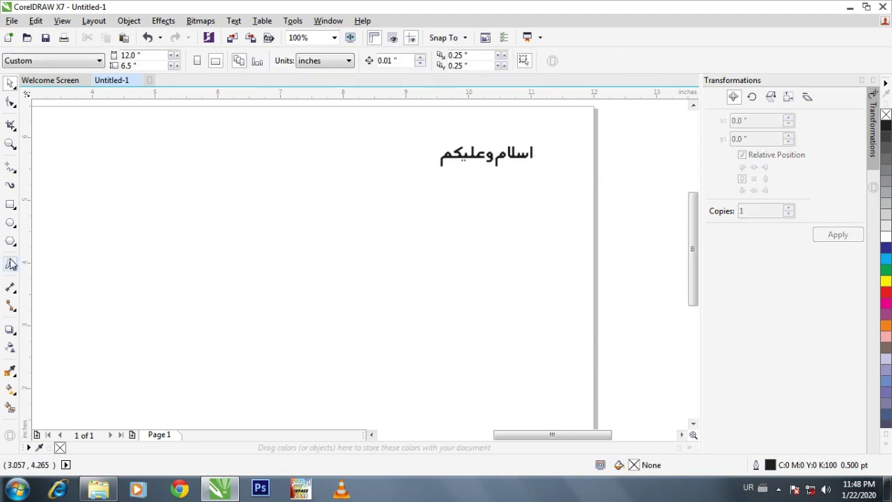
pyautogui.click(410, 228)
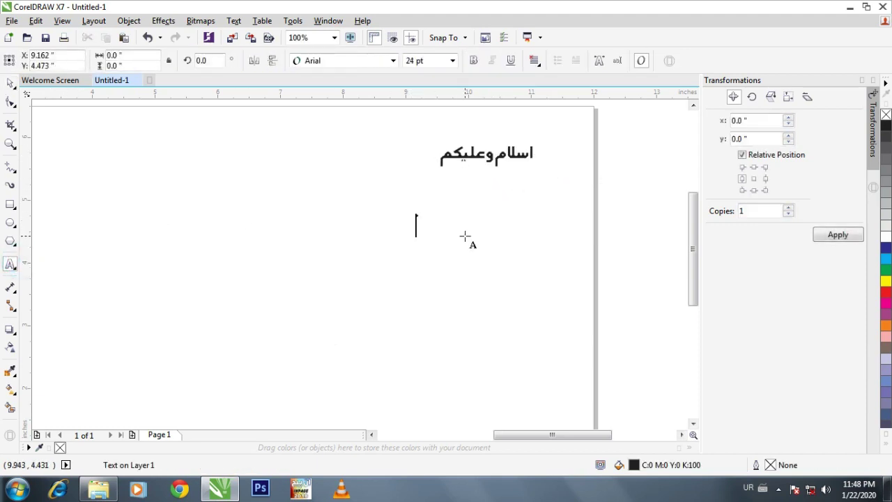
pyautogui.write('می')
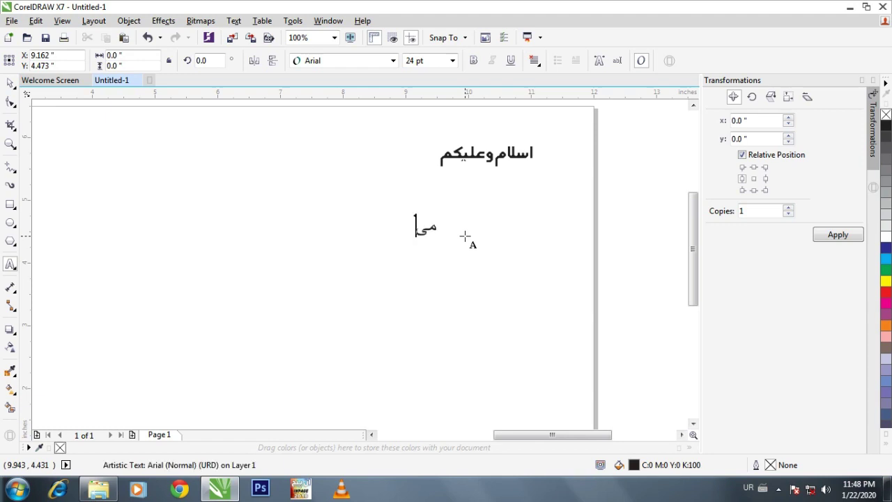
pyautogui.write('را')
pyautogui.write(' چینل')
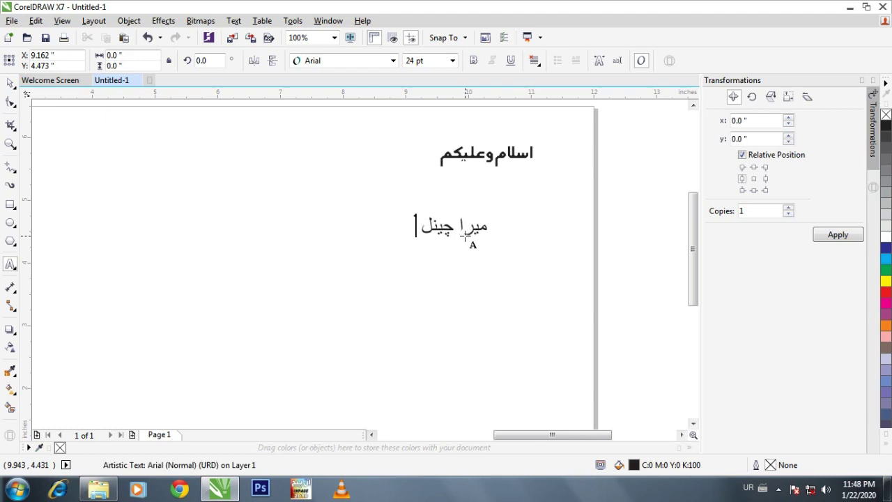
pyautogui.write(' لا')
pyautogui.write('زمی')
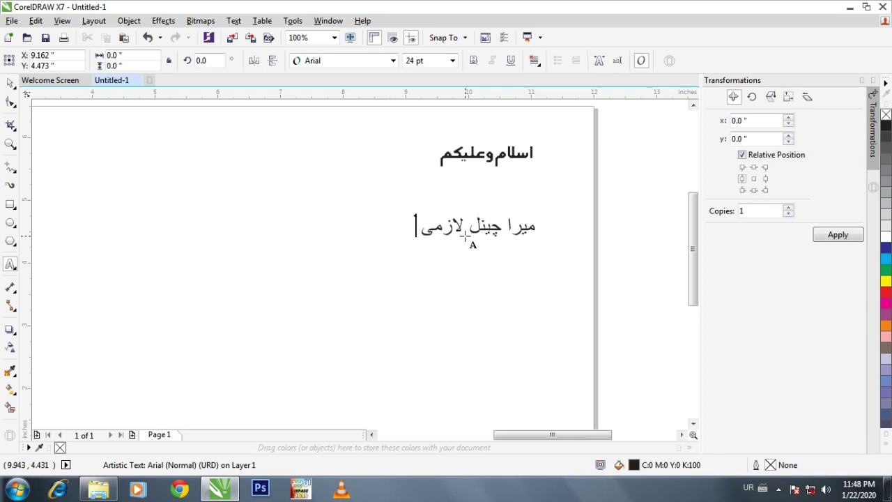
pyautogui.write(' سبس')
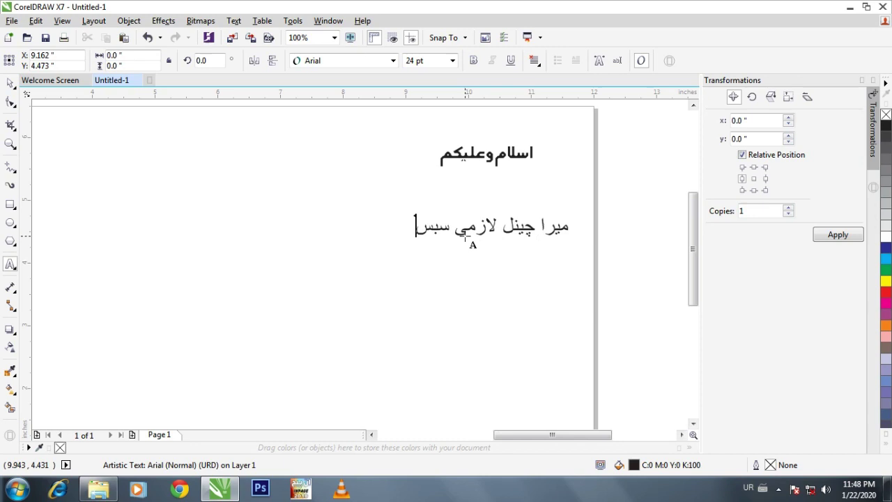
pyautogui.write('کرا')
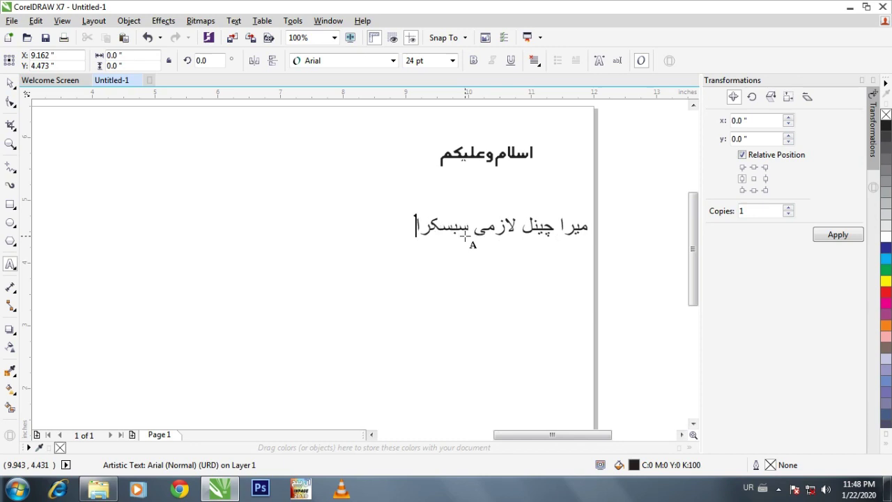
pyautogui.write('ءب')
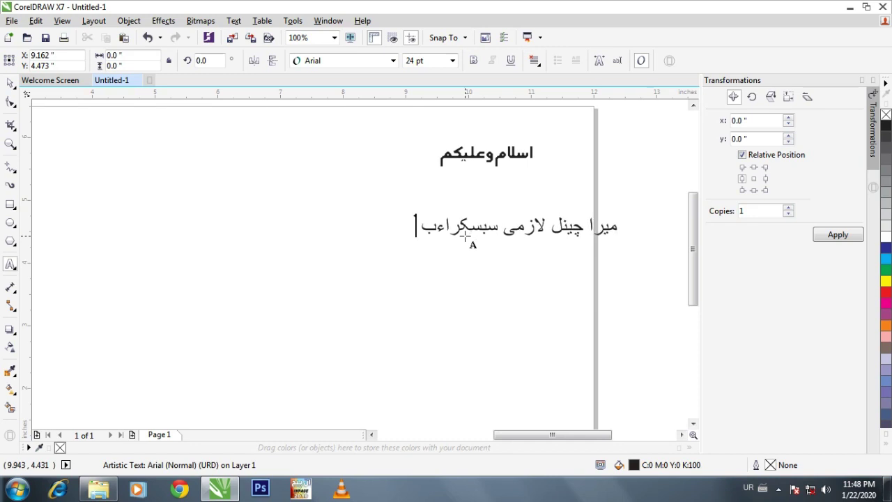
pyautogui.press('BackSpace')
pyautogui.write('پ کریں')
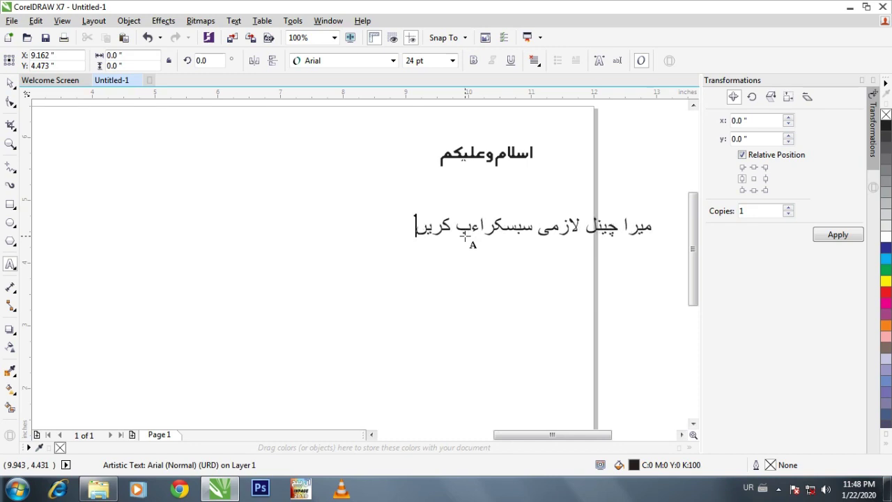
pyautogui.hotkey('ctrl', 'a')
# - Set the subscribe line in Attari_Quran and place the cursor in a word to correct it
pyautogui.click(393, 60)
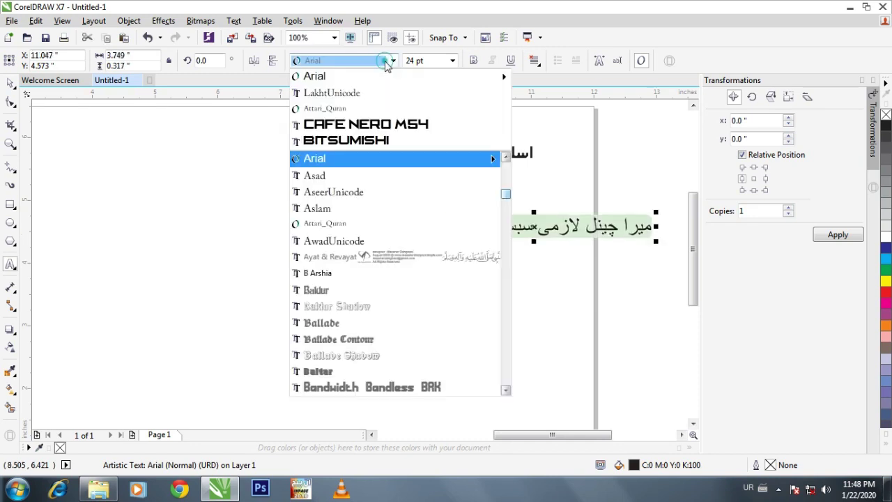
pyautogui.click(393, 113)
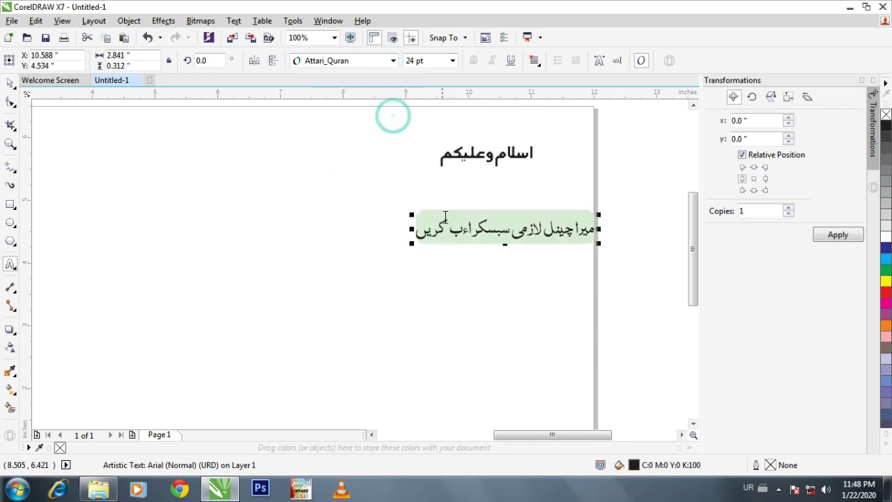
pyautogui.doubleClick(466, 237)
pyautogui.click(466, 237)
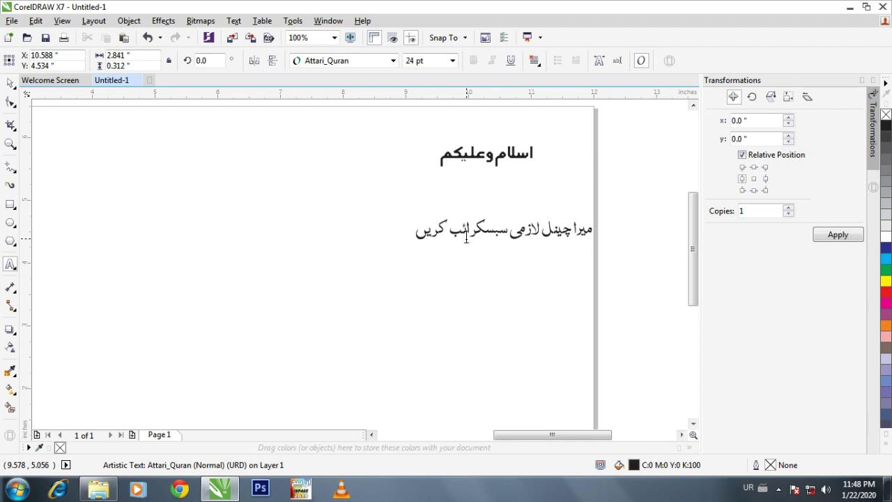
# - Move the subscribe line left and enlarge it to about 40 pt, keeping Attari_Quran
pyautogui.hotkey('ctrl', 'space')
pyautogui.moveTo(464, 234); pyautogui.dragTo(474, 229)
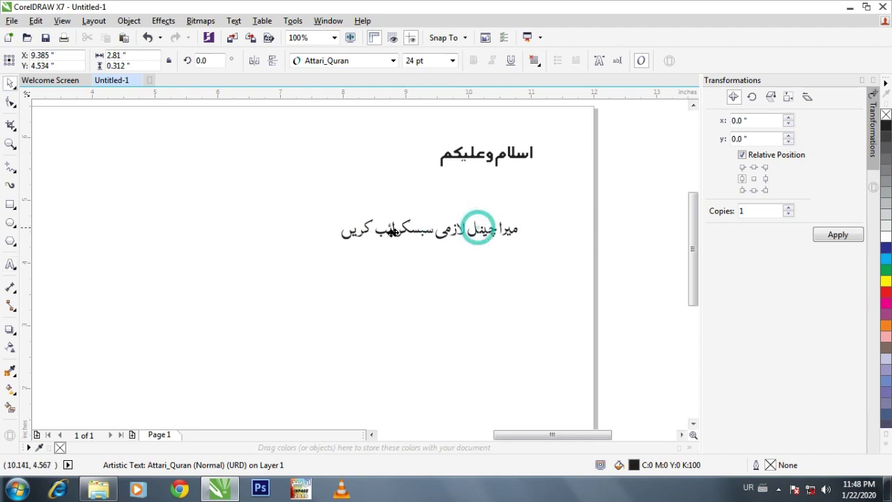
pyautogui.click(508, 214)
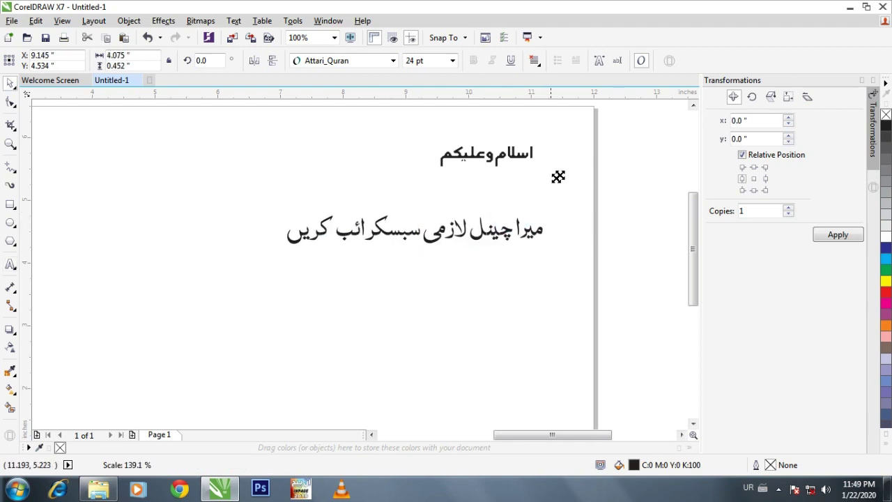
pyautogui.moveTo(538, 191); pyautogui.dragTo(555, 172)
pyautogui.click(393, 61)
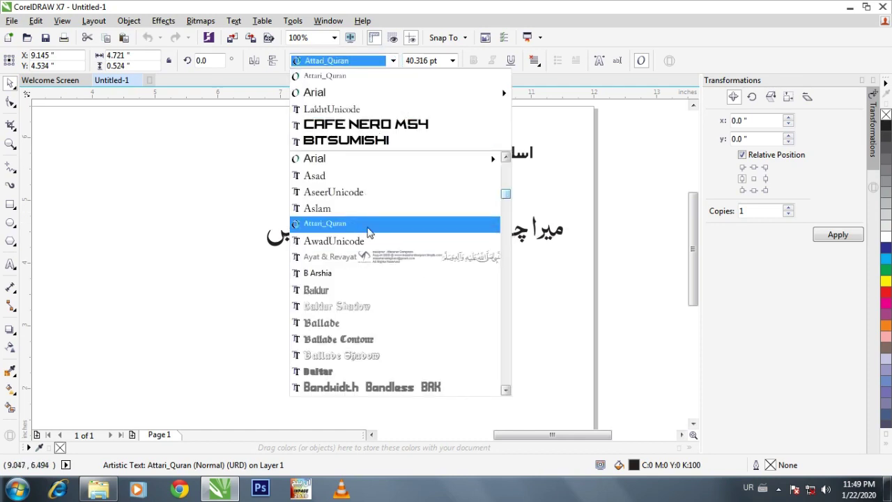
pyautogui.click(369, 224)
# - Drag a copy of the line below the original and set it in Segoe UI Normal
pyautogui.moveTo(379, 237); pyautogui.dragTo(375, 280)
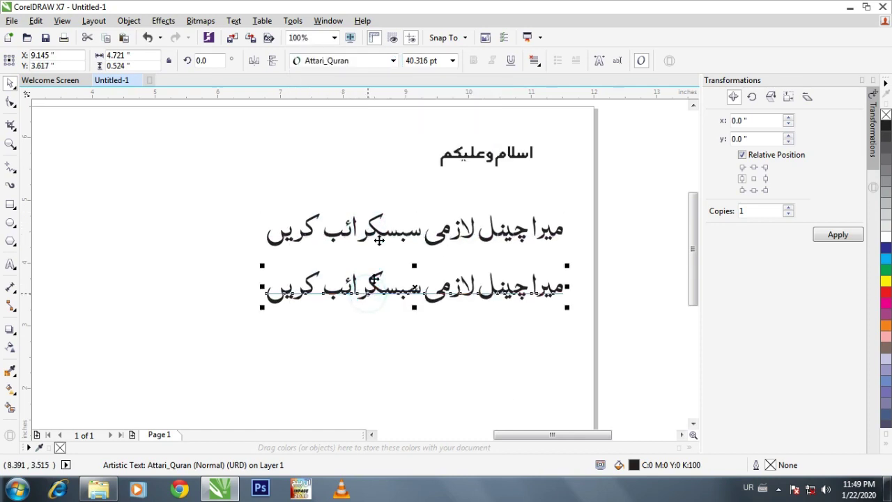
pyautogui.click(393, 61)
pyautogui.scroll(-1, 338, 267)
pyautogui.scroll(-1, 338, 267)
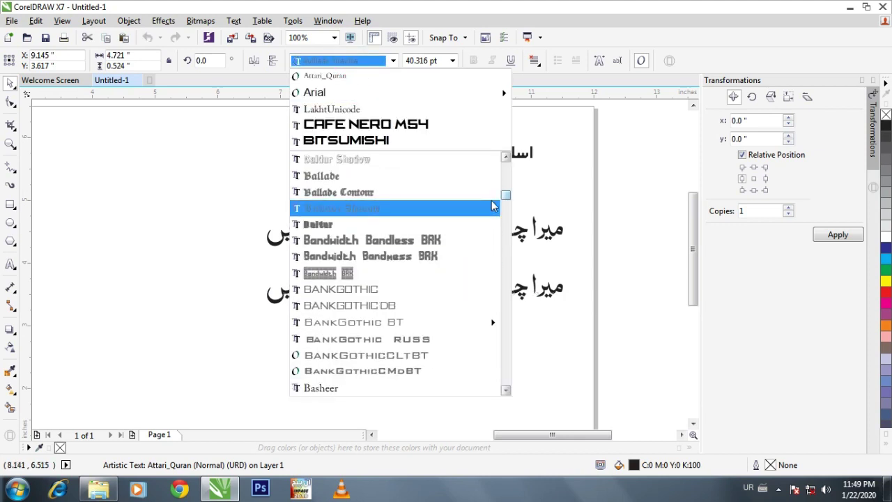
pyautogui.moveTo(506, 196); pyautogui.dragTo(506, 368)
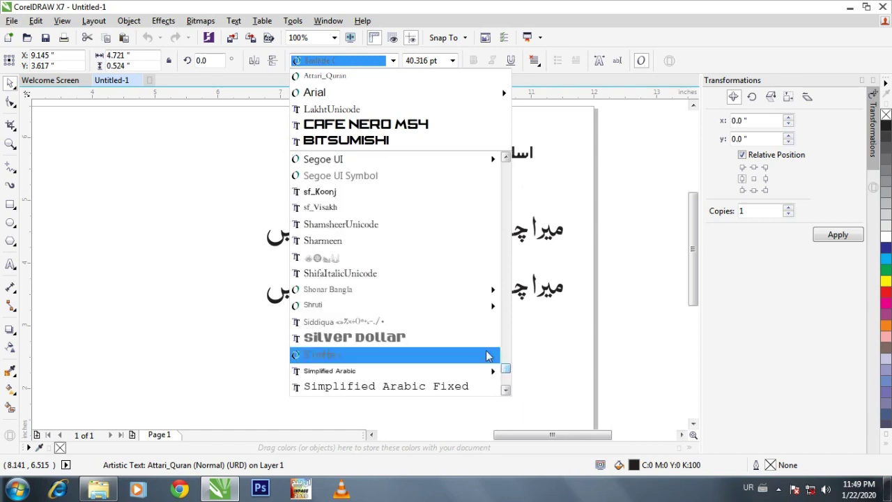
pyautogui.scroll(1, 368, 288)
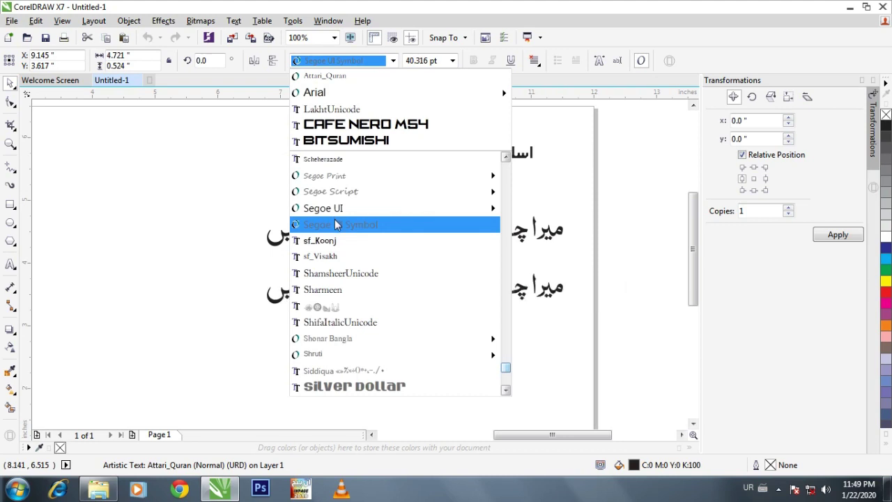
pyautogui.moveTo(323, 159)
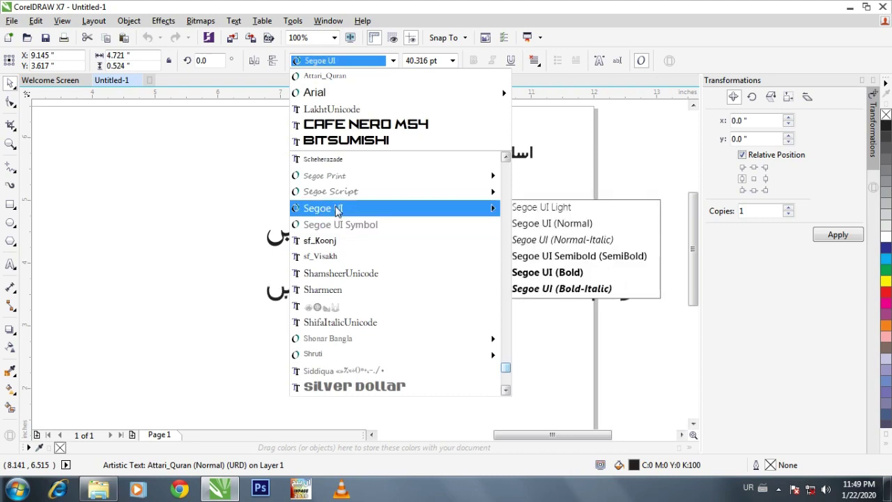
pyautogui.click(337, 208)
pyautogui.click(593, 291)
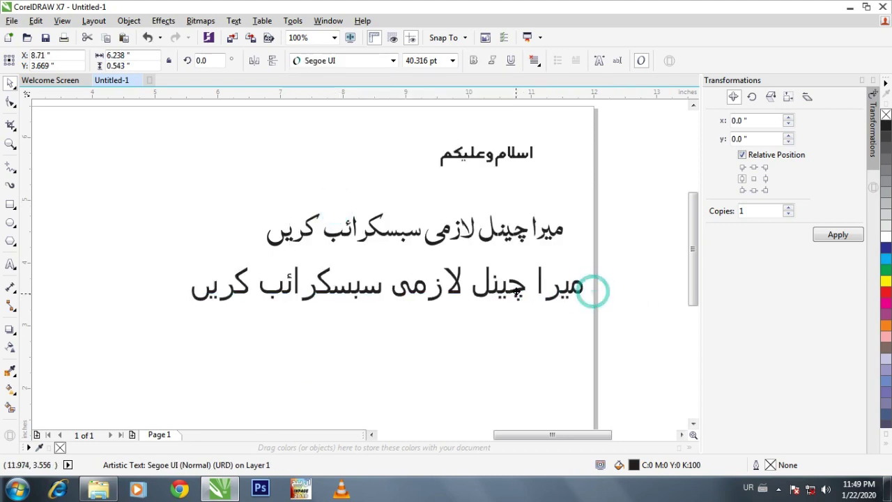
pyautogui.click(498, 333)
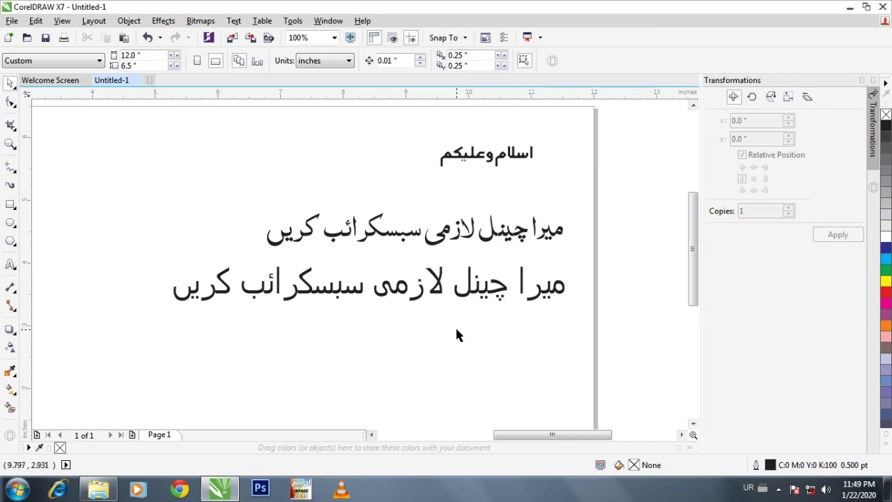
# - Minimise CorelDRAW, refresh the desktop and delete the old extracted fonts folder
pyautogui.click(849, 7)
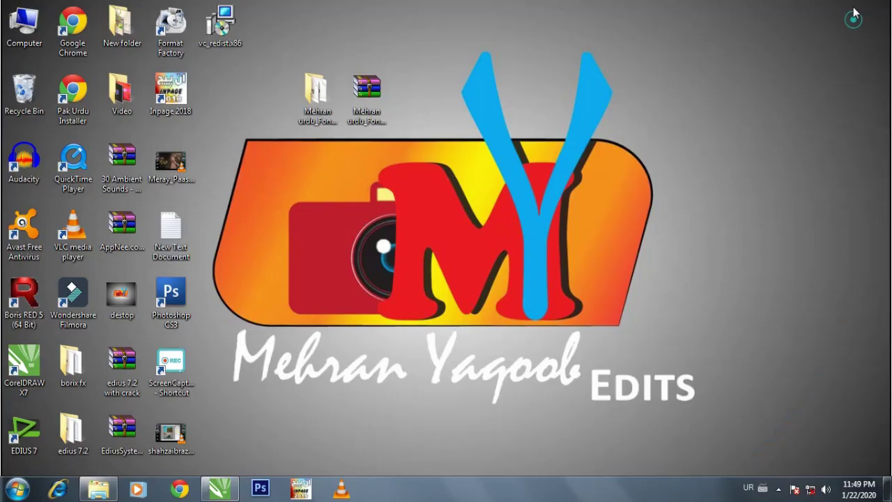
pyautogui.rightClick(488, 35)
pyautogui.click(534, 69)
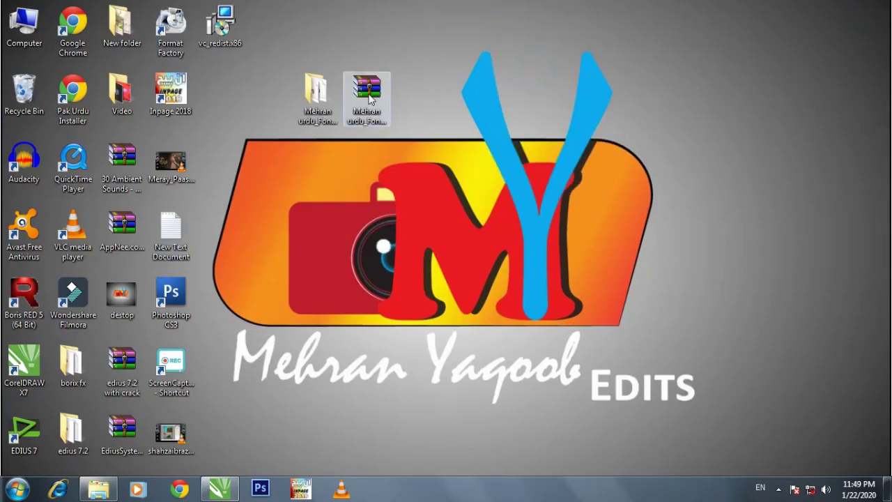
pyautogui.moveTo(281, 57); pyautogui.dragTo(334, 138)
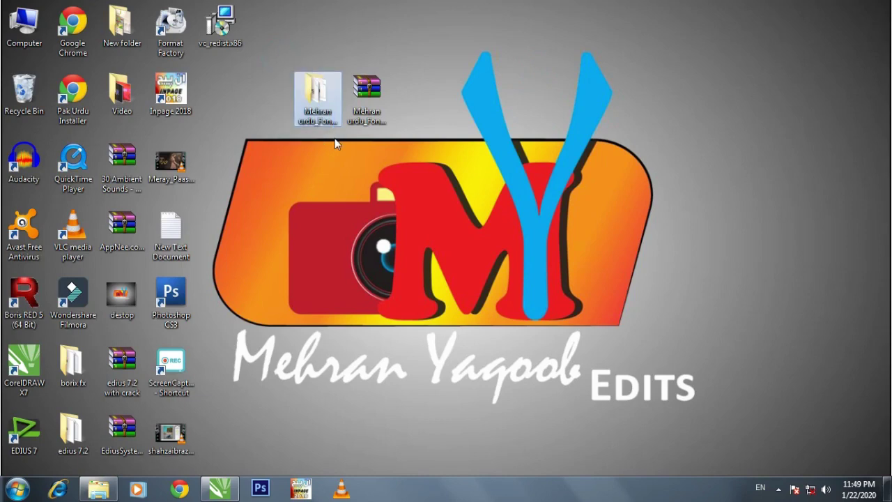
pyautogui.press('Delete')
pyautogui.press('Return')
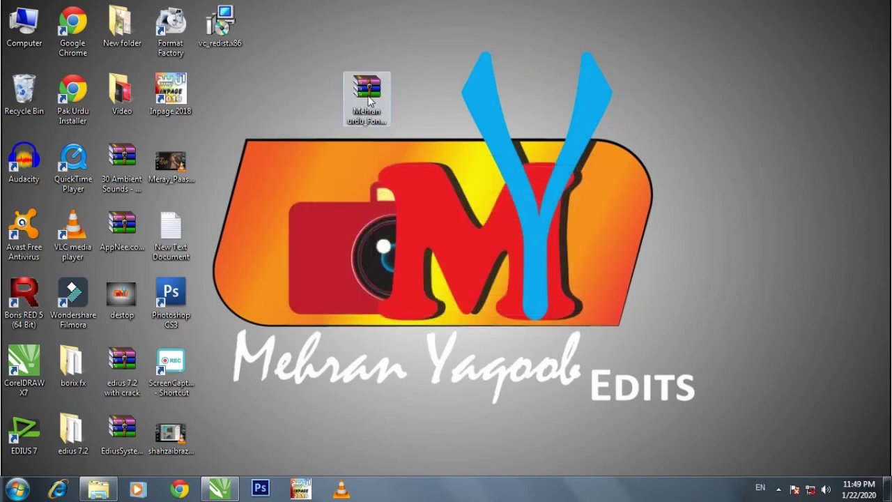
# - Extract Mehran urdu_Fonts Collection.rar here, entering the archive password
pyautogui.rightClick(369, 99)
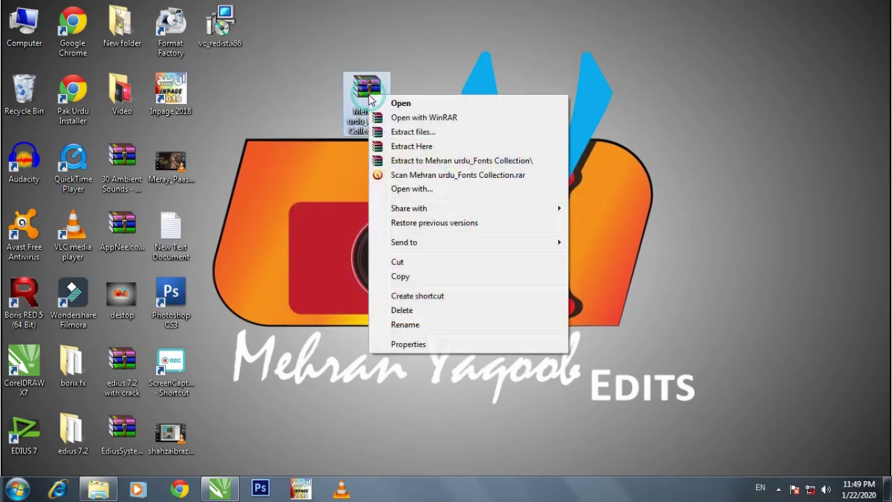
pyautogui.click(414, 147)
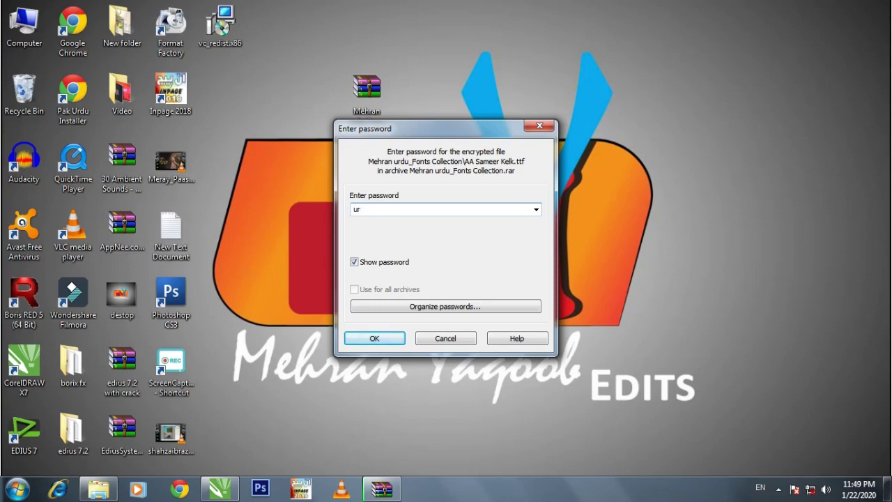
pyautogui.click(388, 338)
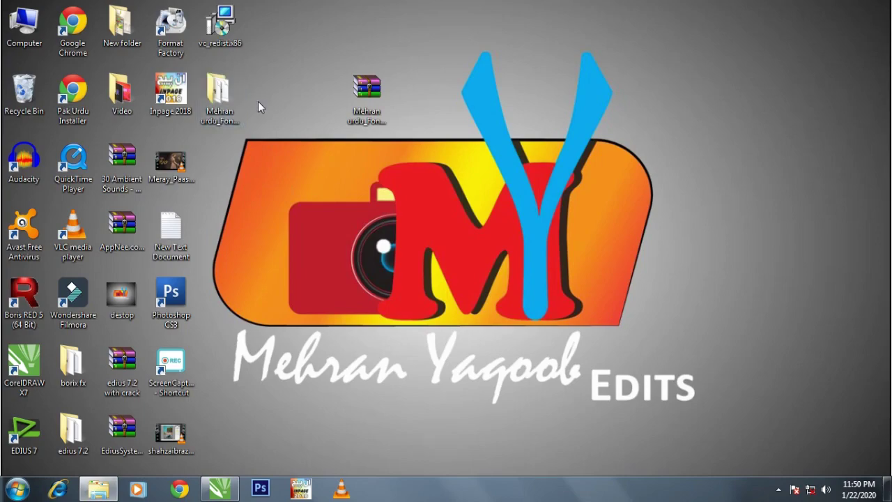
# - Open the extracted fonts folder, select all 428 font files, then switch back to CorelDRAW
pyautogui.doubleClick(218, 94)
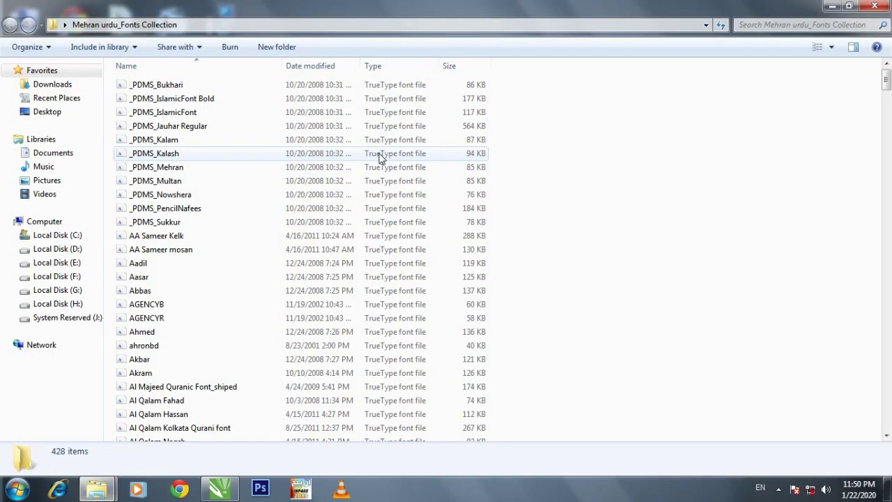
pyautogui.hotkey('ctrl', 'a')
pyautogui.scroll(-4, 307, 183)
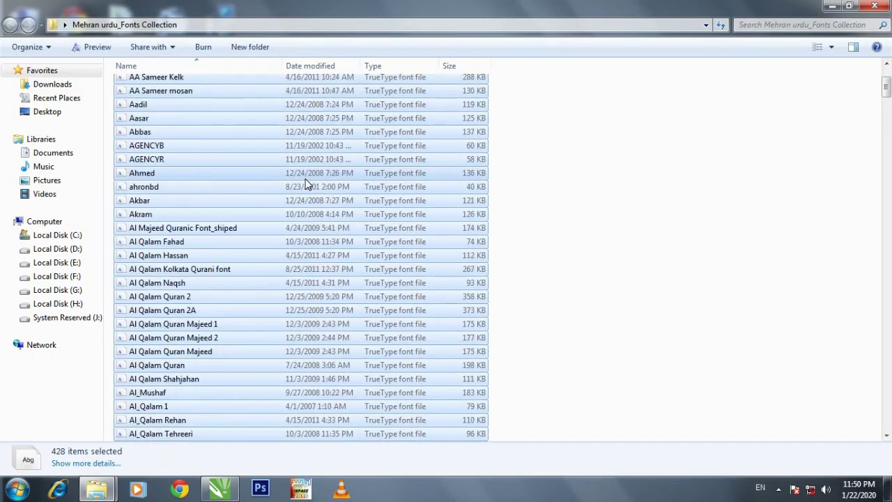
pyautogui.scroll(-8, 308, 183)
pyautogui.scroll(-8, 307, 182)
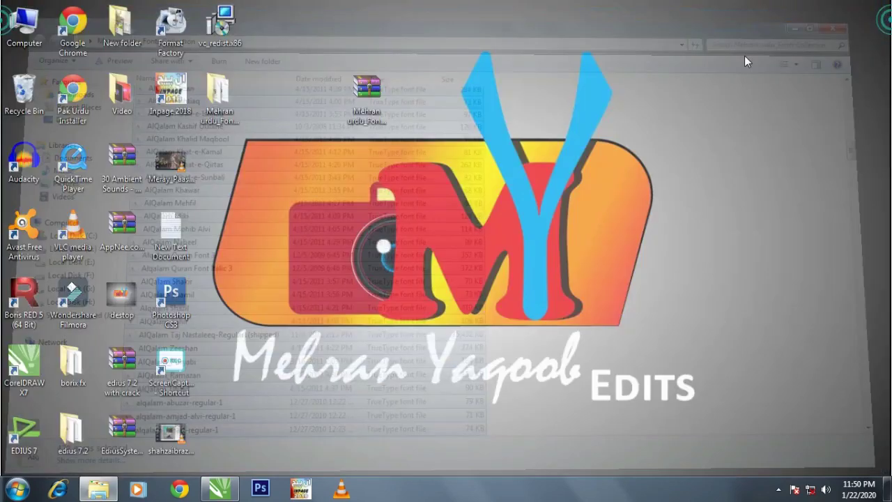
pyautogui.rightClick(489, 57)
pyautogui.click(514, 89)
pyautogui.hotkey('alt', 'Tab')
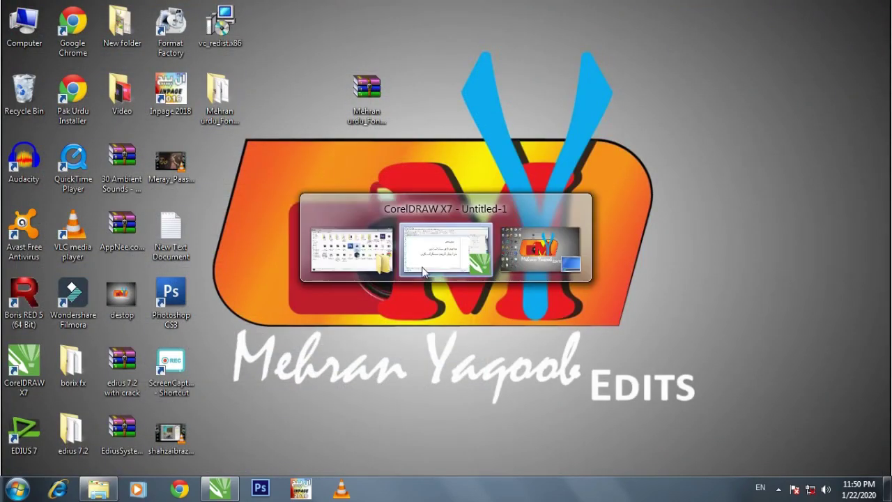
pyautogui.click(423, 272)
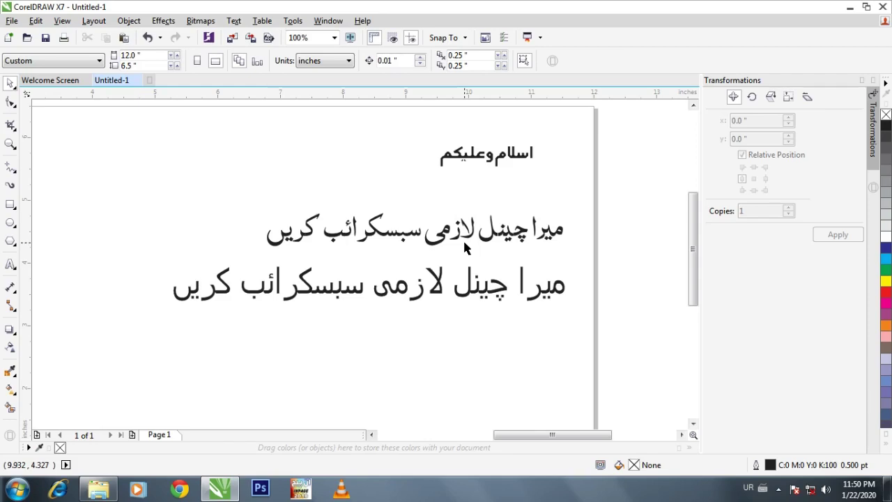
# - Minimise the CorelDRAW window and refresh the Windows desktop
pyautogui.click(850, 7)
pyautogui.rightClick(580, 71)
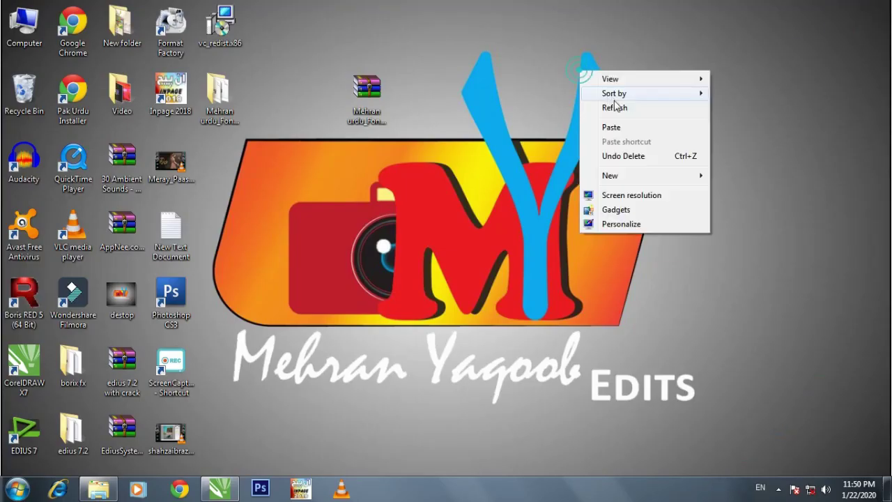
pyautogui.click(616, 106)
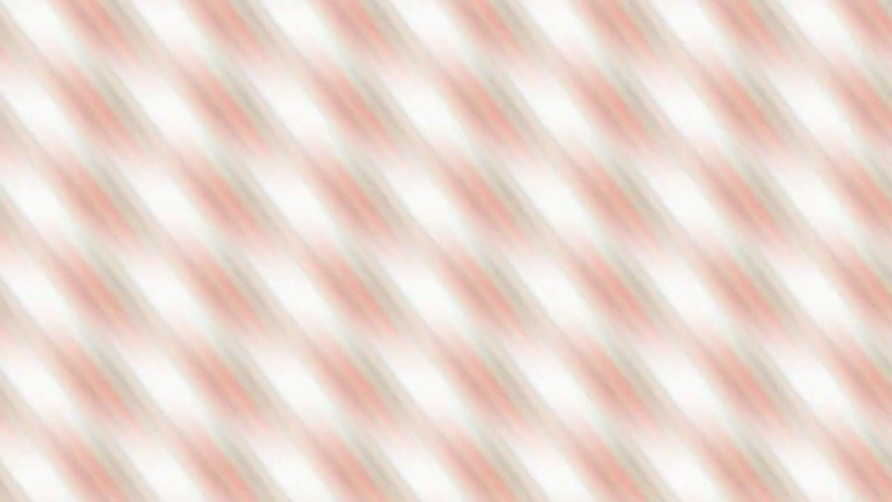